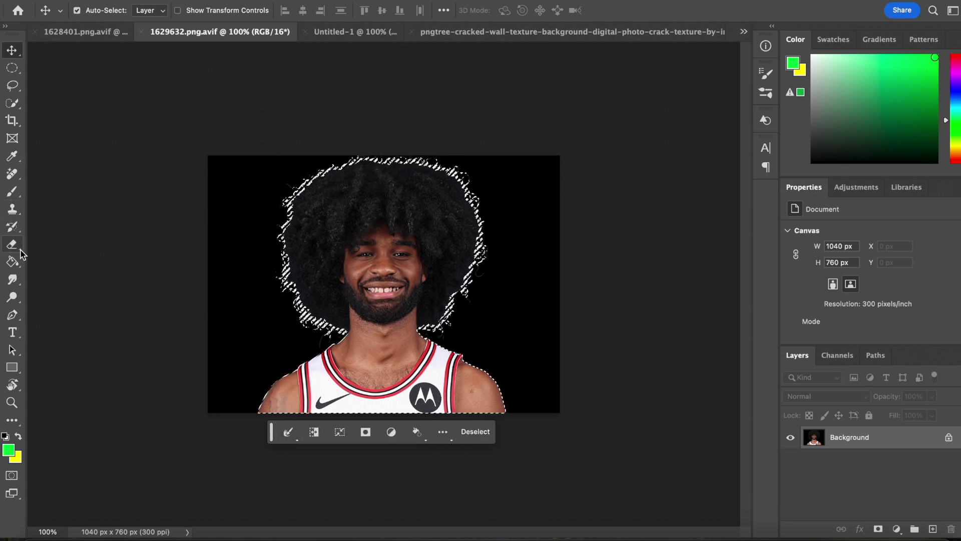
Step: Extend the cutout selection with the Quick Selection tool over the missed patches along the edge of the afro hair
click(12, 102)
scroll(381, 284, up, 5)
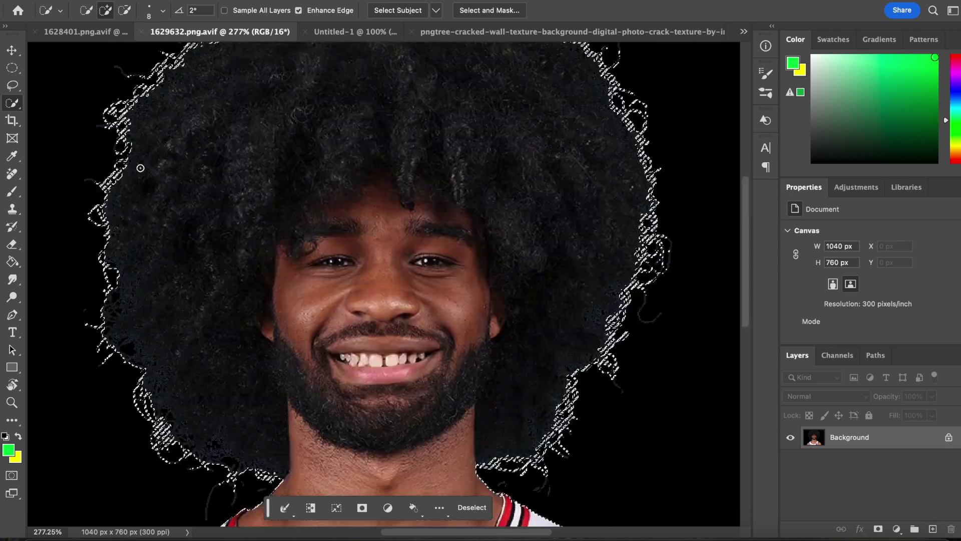
scroll(137, 163, up, 6)
click(144, 366)
scroll(365, 326, right, 5)
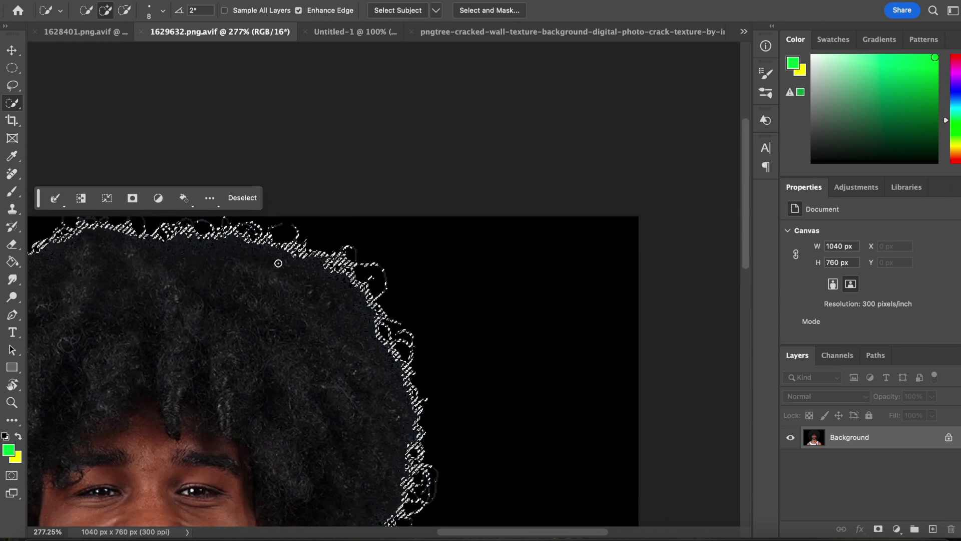
drag(277, 264, 373, 306)
drag(249, 255, 323, 302)
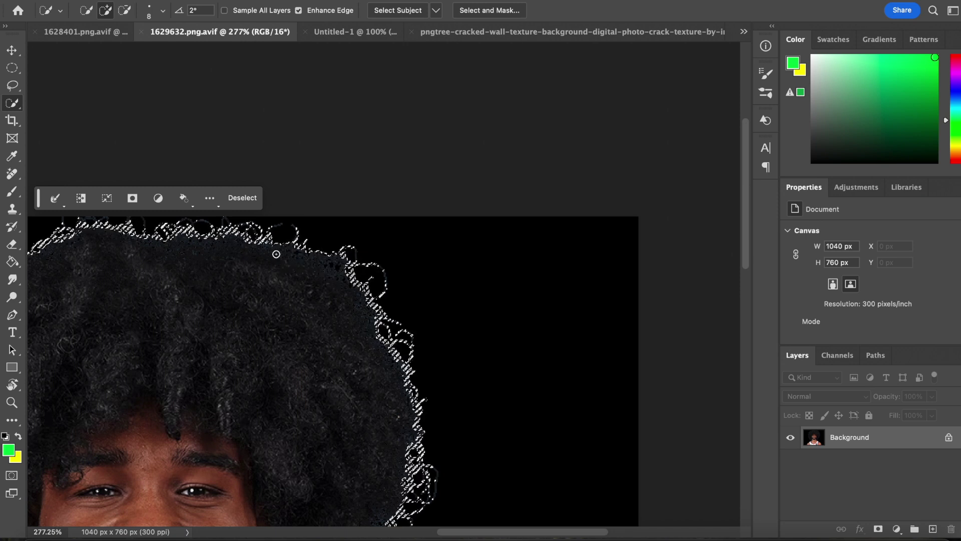
scroll(275, 253, down, 3)
scroll(275, 253, right, 5)
scroll(240, 422, down, 4)
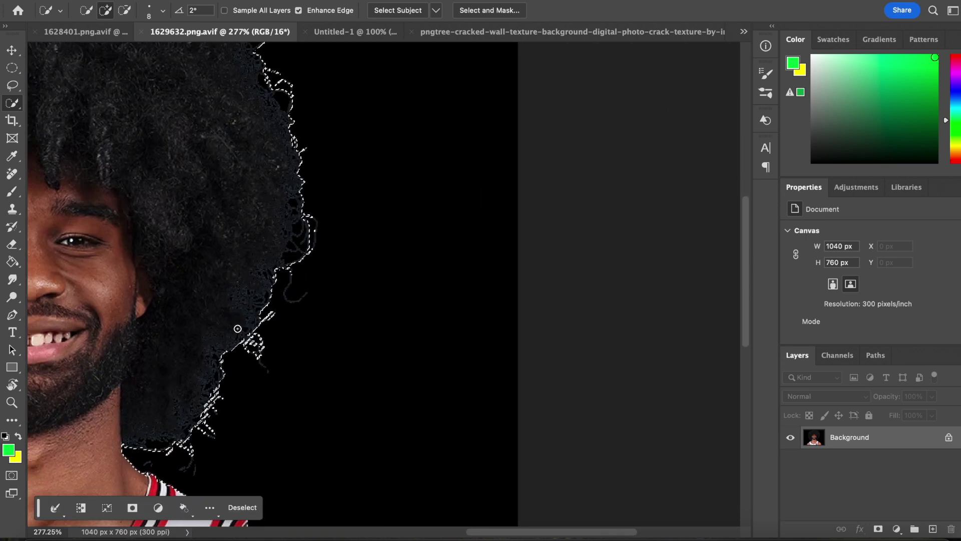
scroll(236, 327, left, 5)
Step: Copy the selected player into Untitled-1 and place the pasted layer directly beneath Layer 1
key(ctrl+c)
click(354, 31)
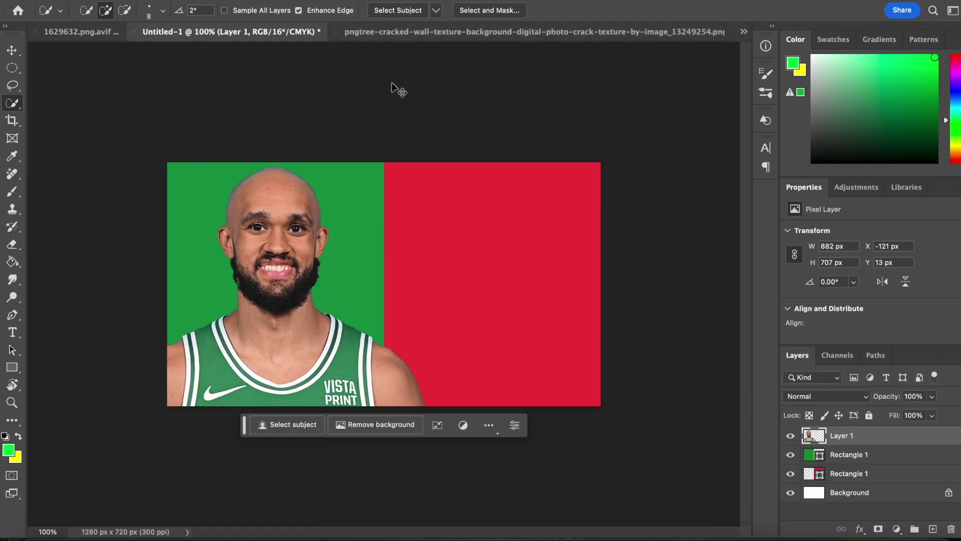
key(ctrl+v)
key(ctrl+t)
drag(850, 436, 914, 463)
Step: Scale the pasted player on Layer 2 to about 105% and position him centred over the red half
key(ctrl+t)
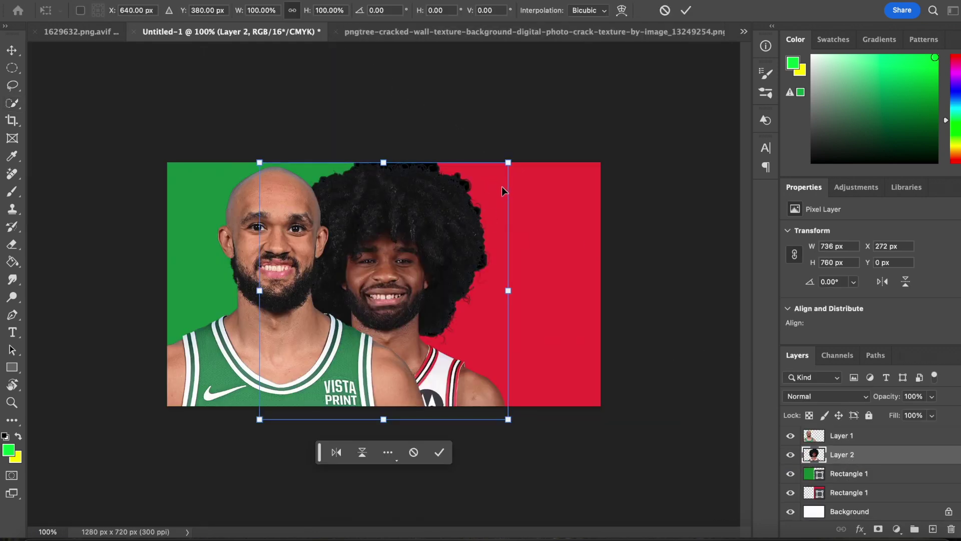
drag(508, 163, 498, 173)
drag(430, 227, 545, 221)
drag(612, 172, 632, 144)
mouse_move(554, 202)
mouse_down()
mouse_move(540, 193)
mouse_move(547, 209)
mouse_move(578, 191)
mouse_up()
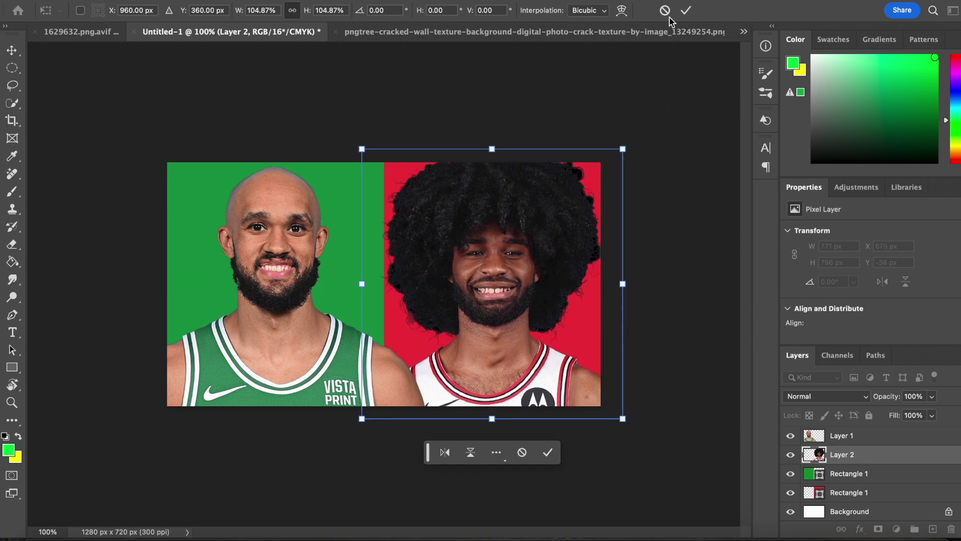
click(686, 10)
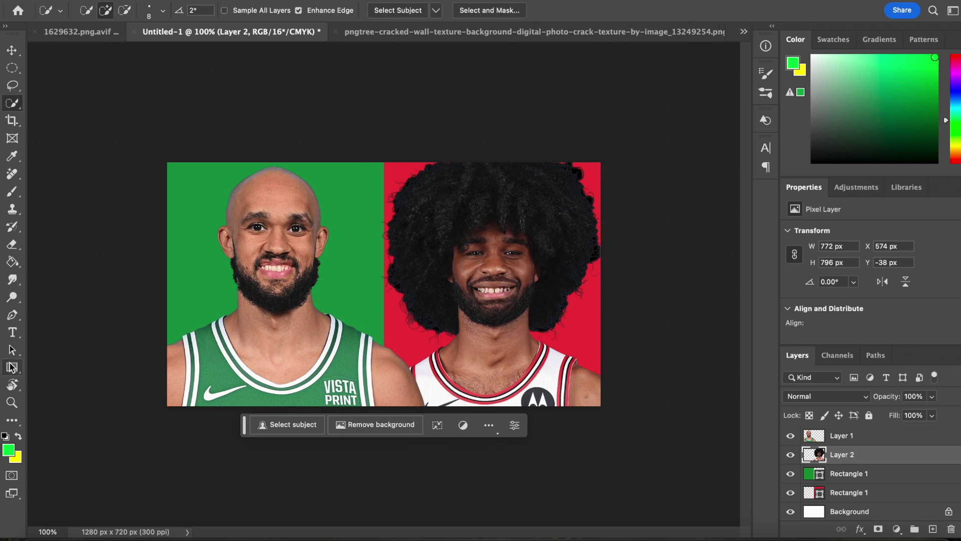
Step: Recolour the red background rectangle with the red sampled from the player's jersey trim, #d93831
click(840, 493)
click(14, 369)
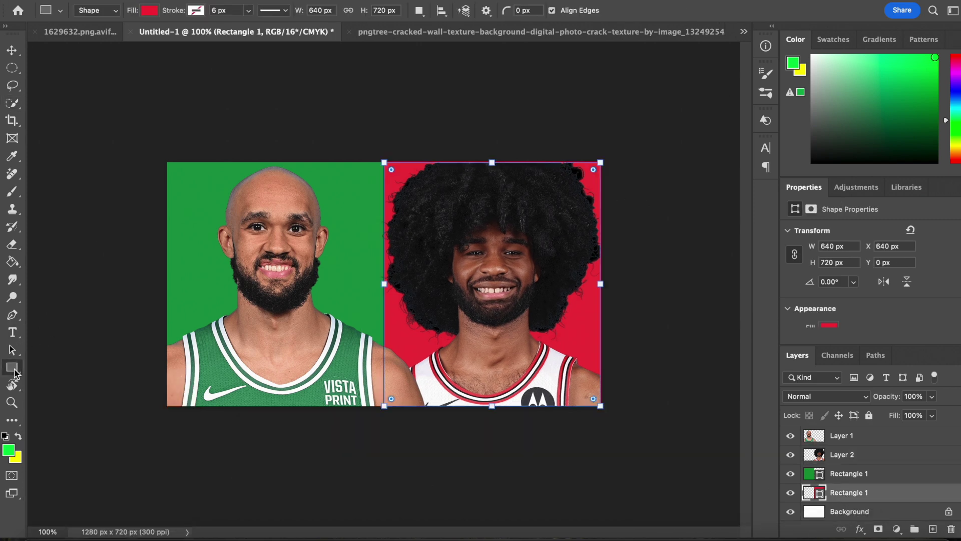
click(149, 10)
click(233, 36)
click(449, 370)
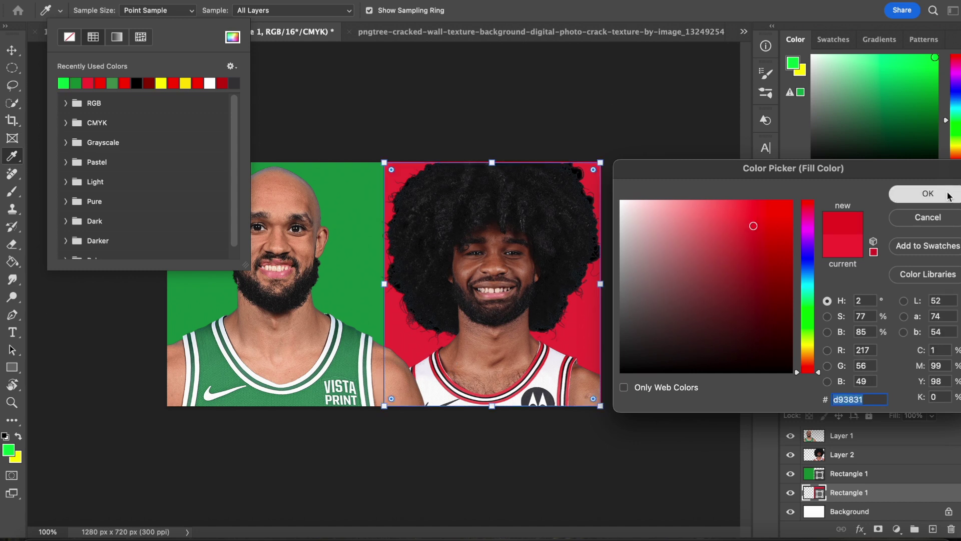
click(928, 193)
key(Escape)
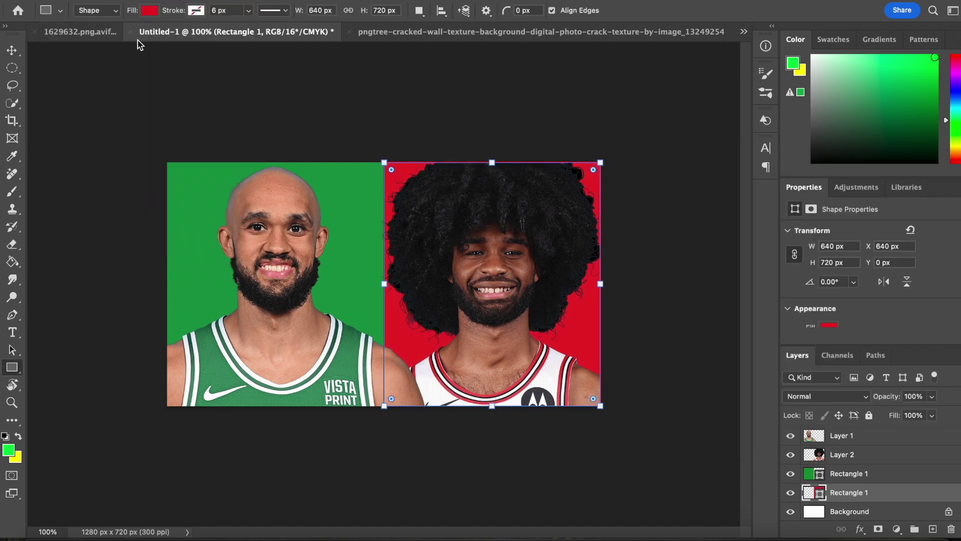
Step: Draw a vertical line about 880 px long and 7 px thick between the green and red halves and fill it white
right_click(12, 367)
click(55, 411)
drag(384, 140, 381, 437)
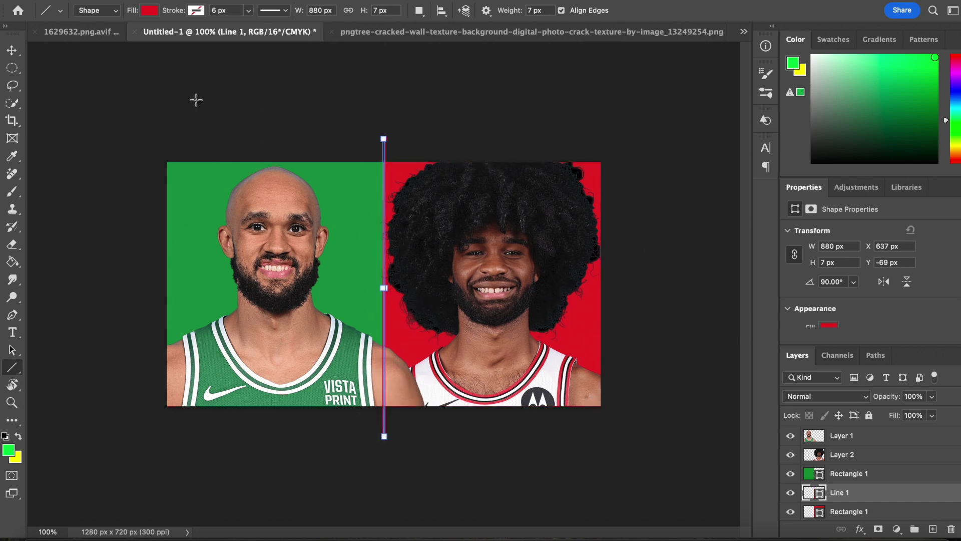
click(153, 9)
click(220, 81)
Step: Move the Line 1 layer to the top of the layer stack, above both players
click(11, 49)
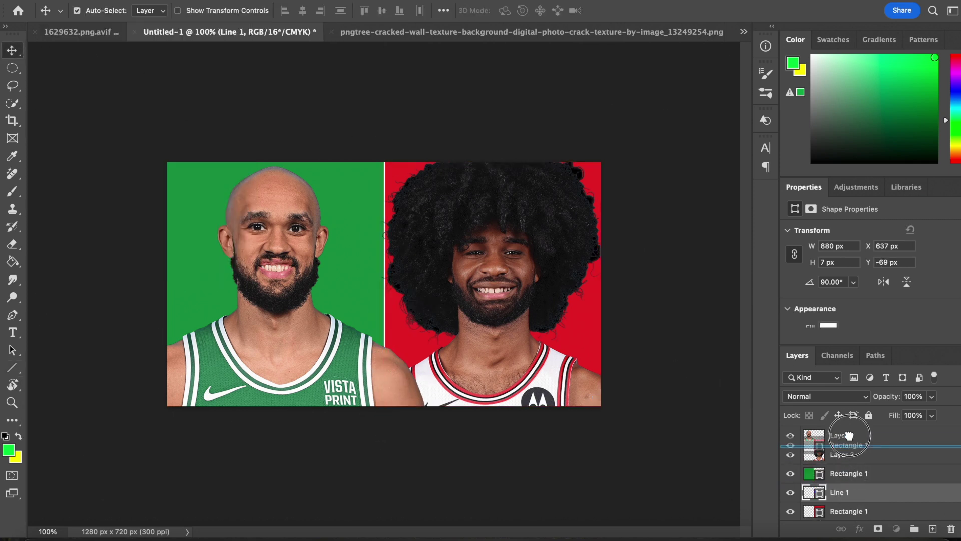
drag(849, 435, 838, 433)
key(super+z)
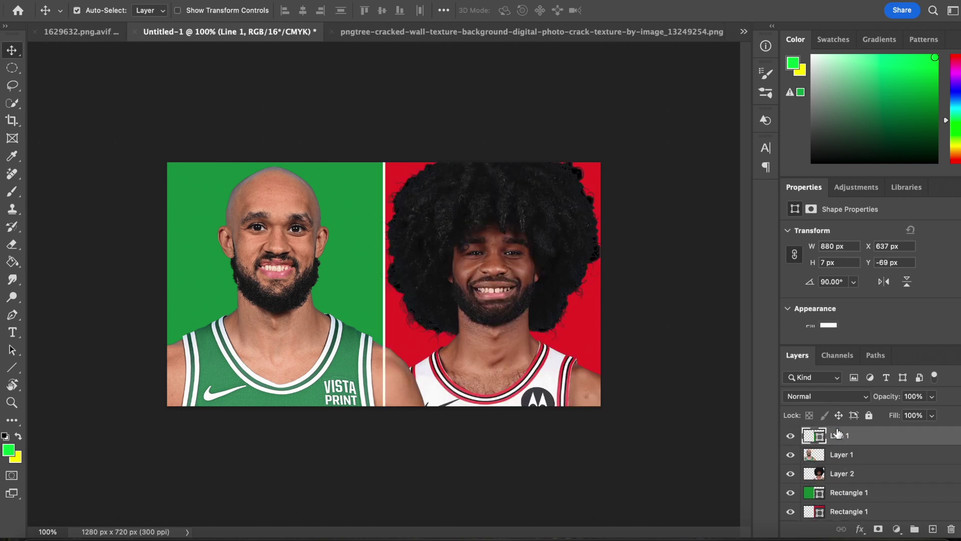
Step: Add a white Outer Glow to the dividing line with 54% opacity and 13 px size
scroll(409, 297, up, 5)
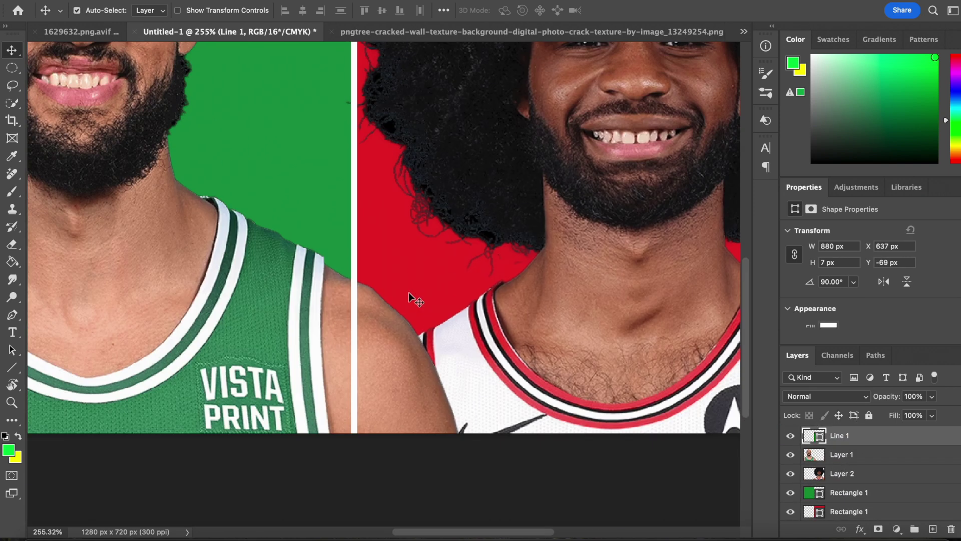
click(860, 529)
click(879, 508)
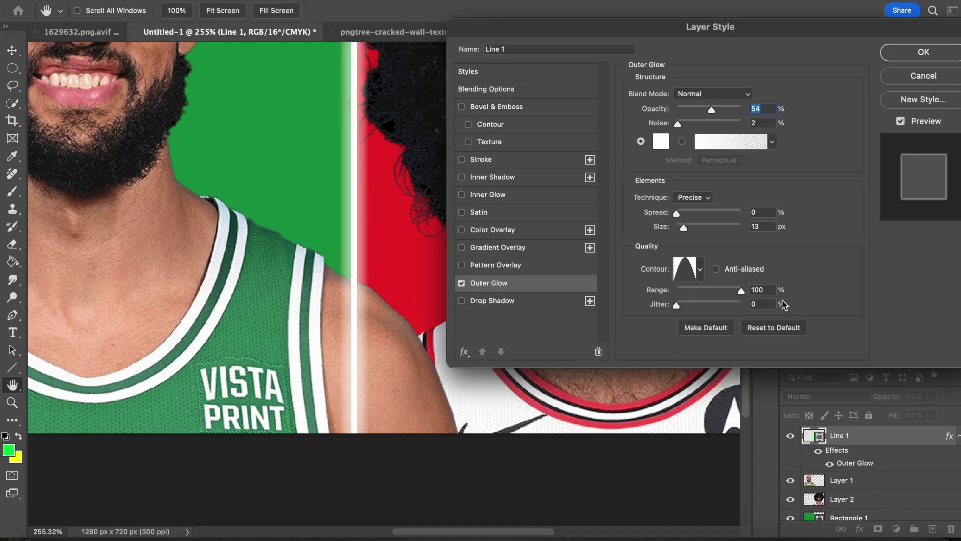
click(911, 55)
Step: Erase the green-jersey player's shoulder on Layer 1 where it extends past the dividing line into the red half
scroll(603, 420, up, 2)
scroll(604, 420, right, 1)
key(e)
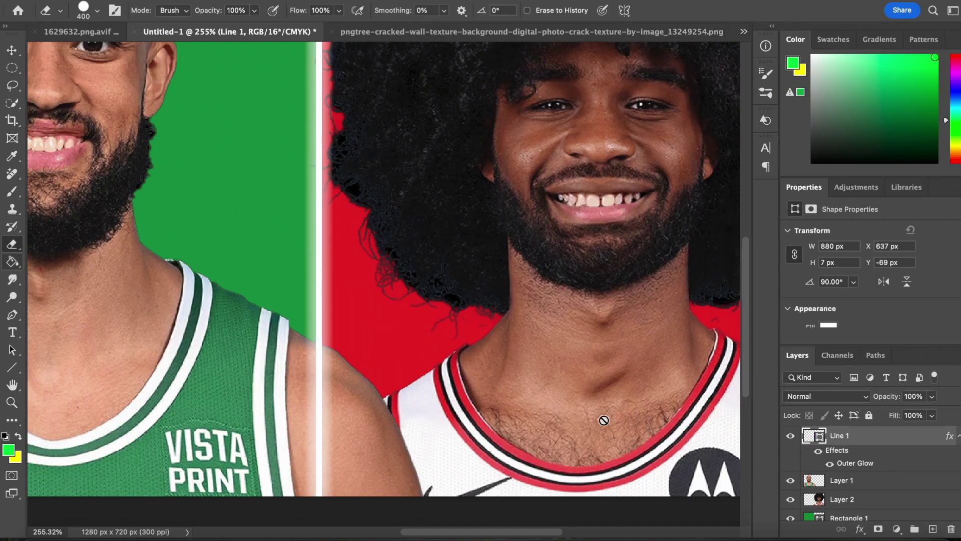
click(850, 487)
key(bracketleft)
key(bracketleft)
mouse_move(451, 406)
mouse_down()
mouse_move(426, 439)
mouse_move(412, 414)
mouse_up()
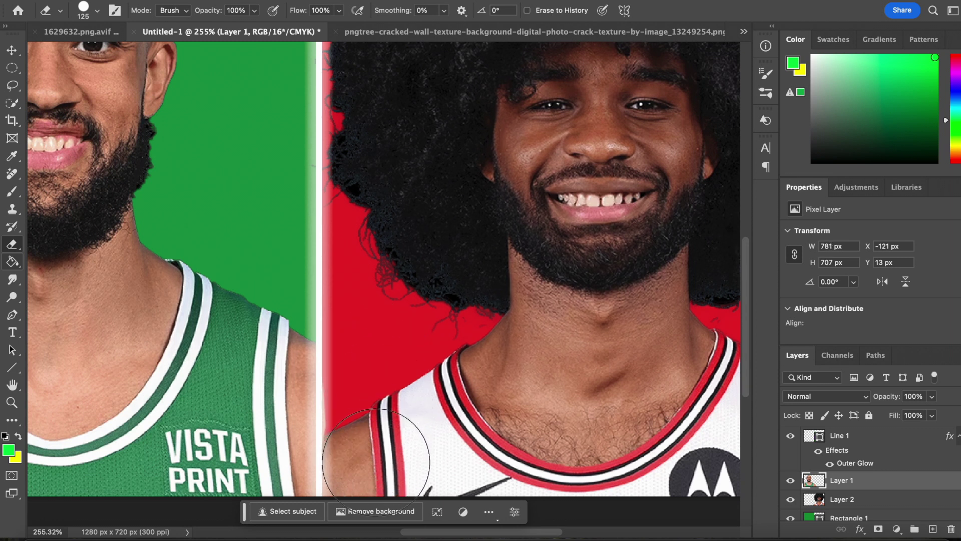
scroll(376, 461, up, 5)
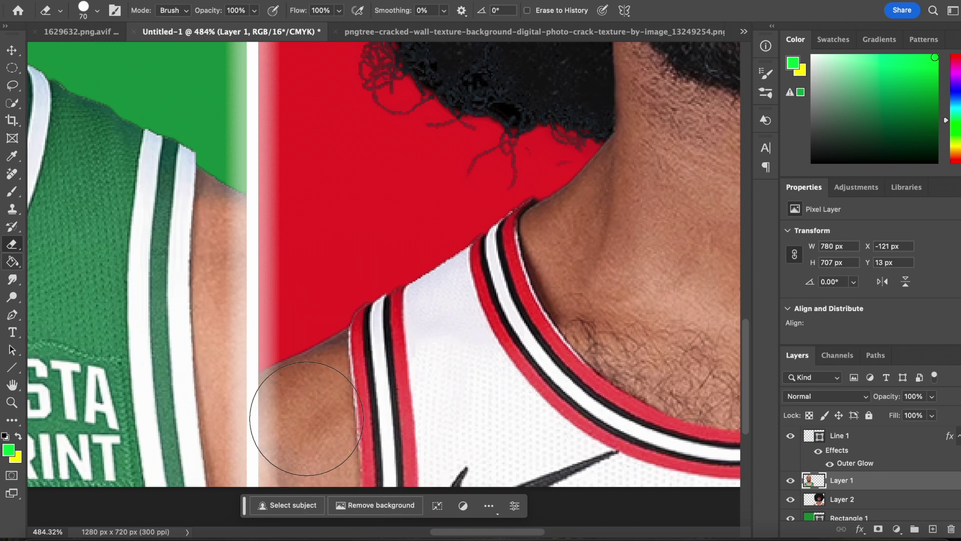
scroll(309, 493, down, 3)
Step: Clean up the hair edge nearest the dividing line on Layer 2 with a 70 px Soft Round eraser at 0% hardness
click(841, 499)
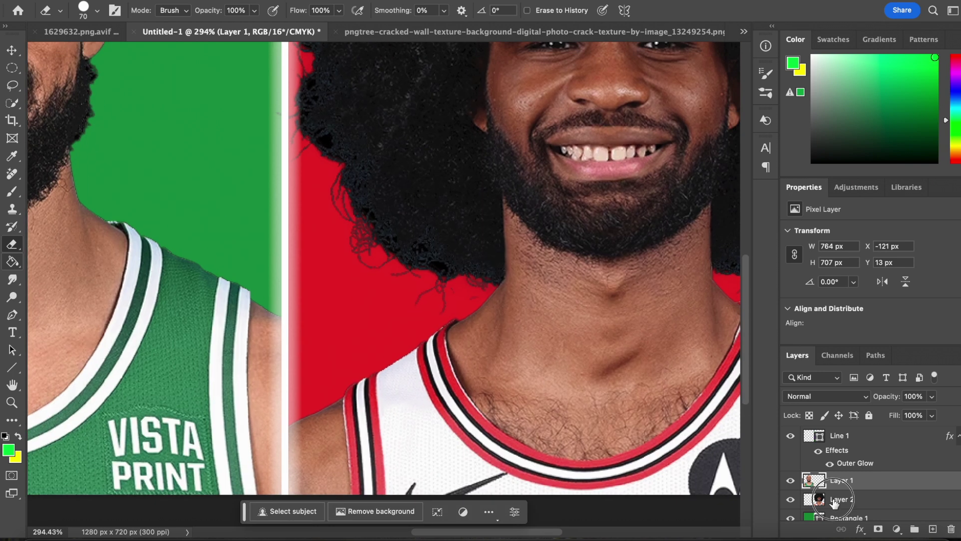
scroll(350, 234, up, 5)
scroll(247, 235, up, 3)
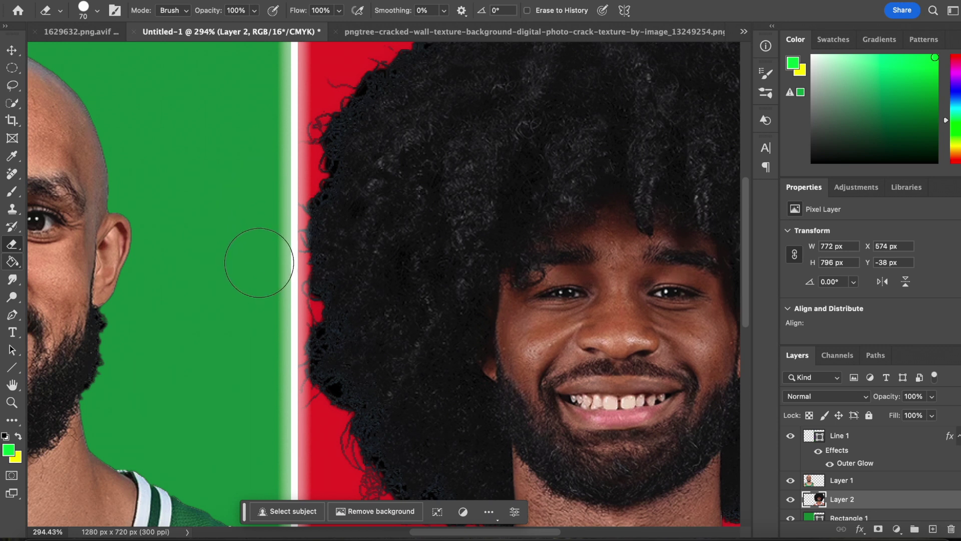
scroll(259, 263, up, 3)
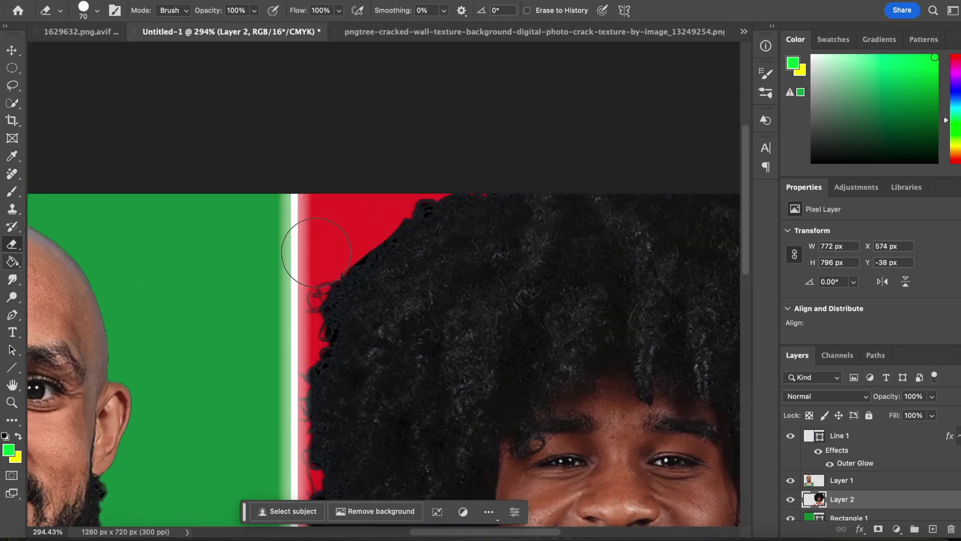
scroll(287, 309, down, 4)
click(81, 6)
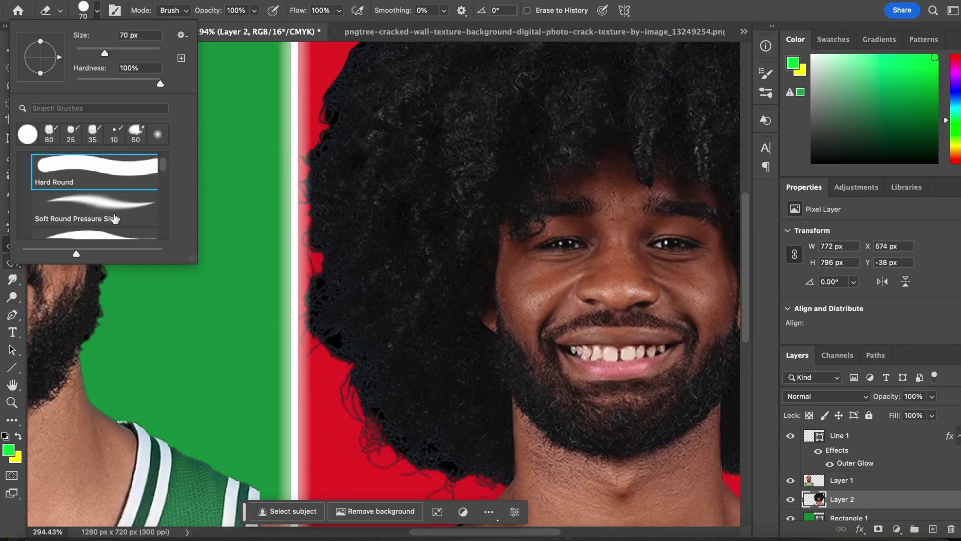
scroll(113, 219, down, 1)
click(158, 135)
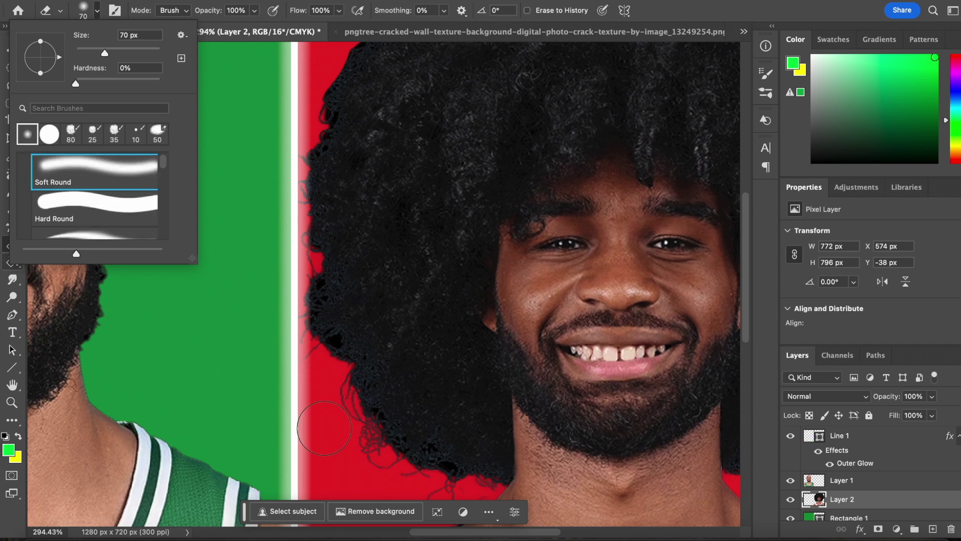
mouse_move(325, 428)
mouse_down()
mouse_move(447, 481)
mouse_move(349, 409)
mouse_move(313, 352)
mouse_up()
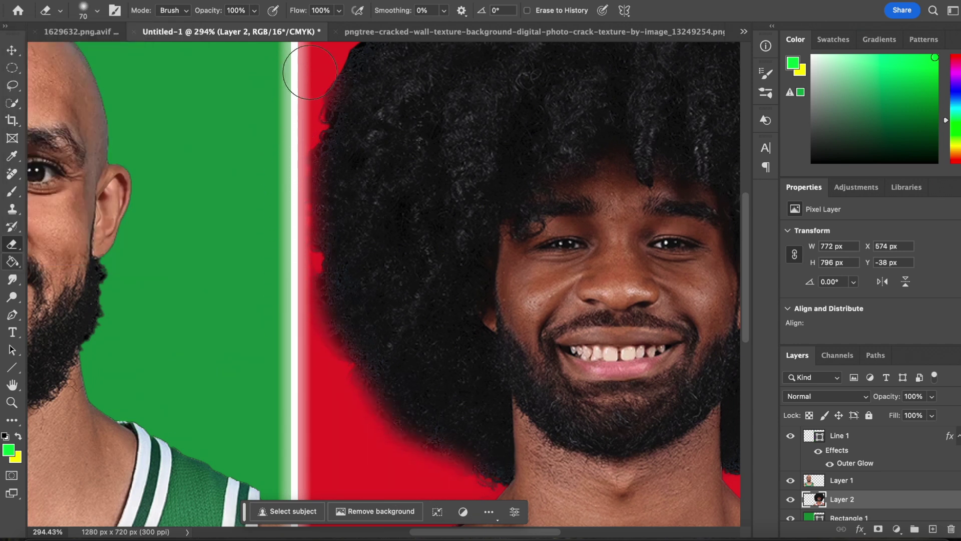
Step: Erase the stray hairs and dark fringe along the outer side of the afro, reducing the soft eraser to 30 px for the lower edge
scroll(310, 71, right, 10)
scroll(310, 71, up, 5)
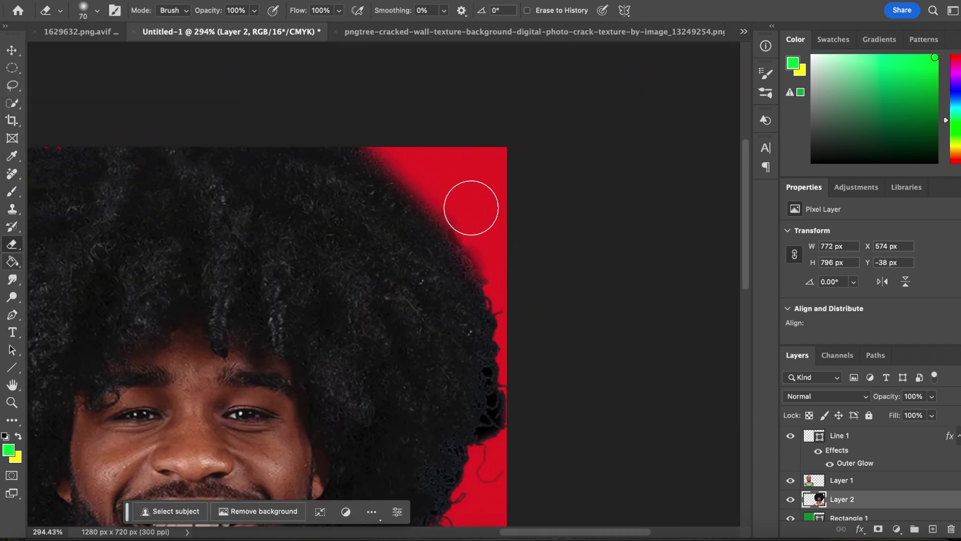
scroll(545, 415, down, 3)
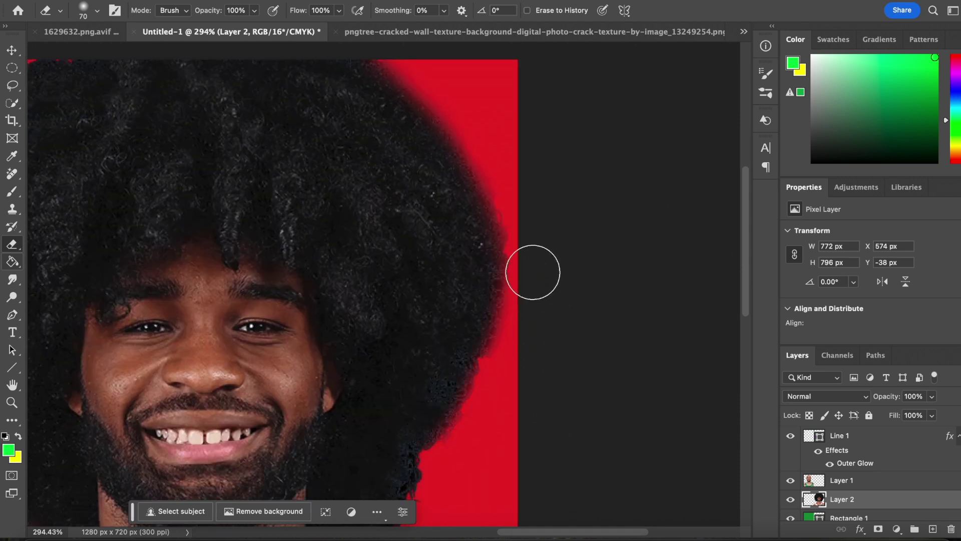
scroll(533, 272, down, 4)
scroll(533, 272, left, 3)
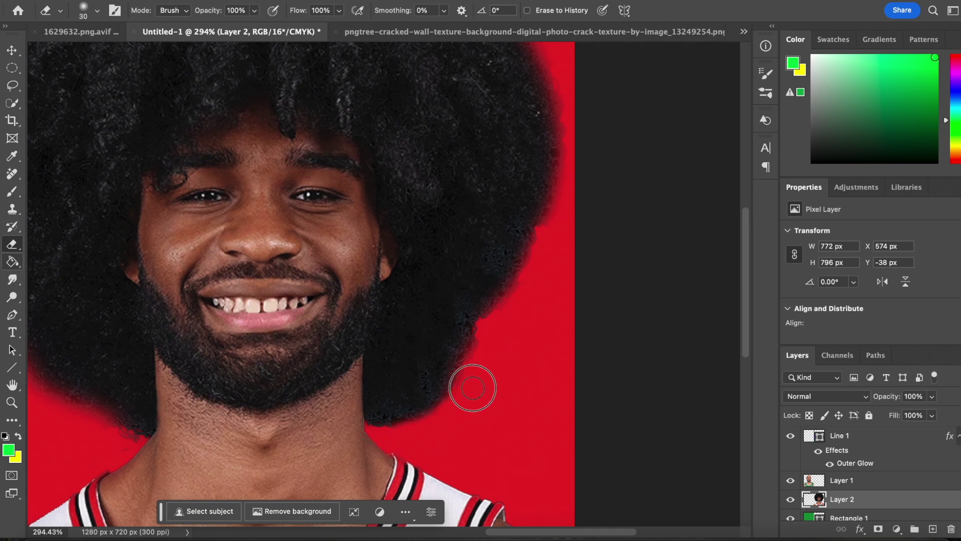
scroll(167, 431, down, 8)
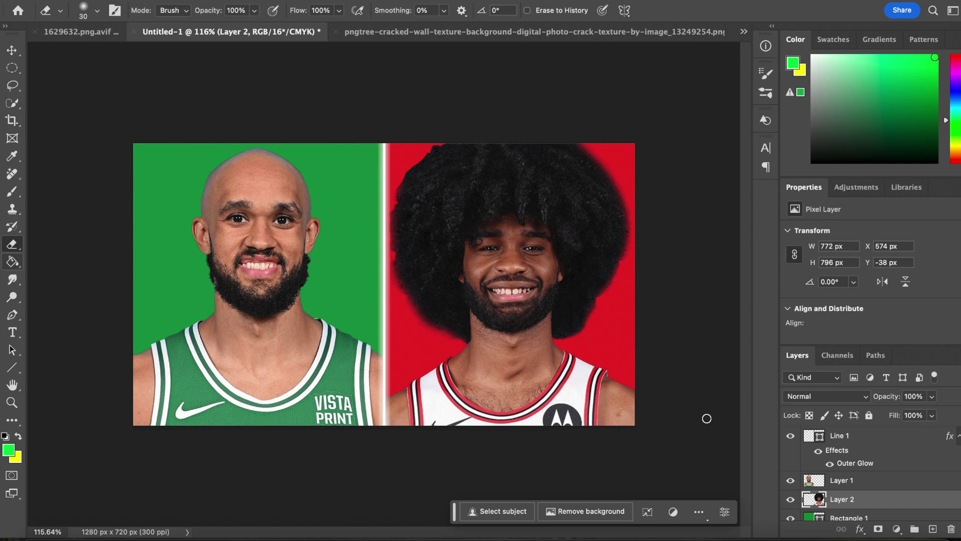
Step: Duplicate Layer 1 and desaturate the copy
click(878, 491)
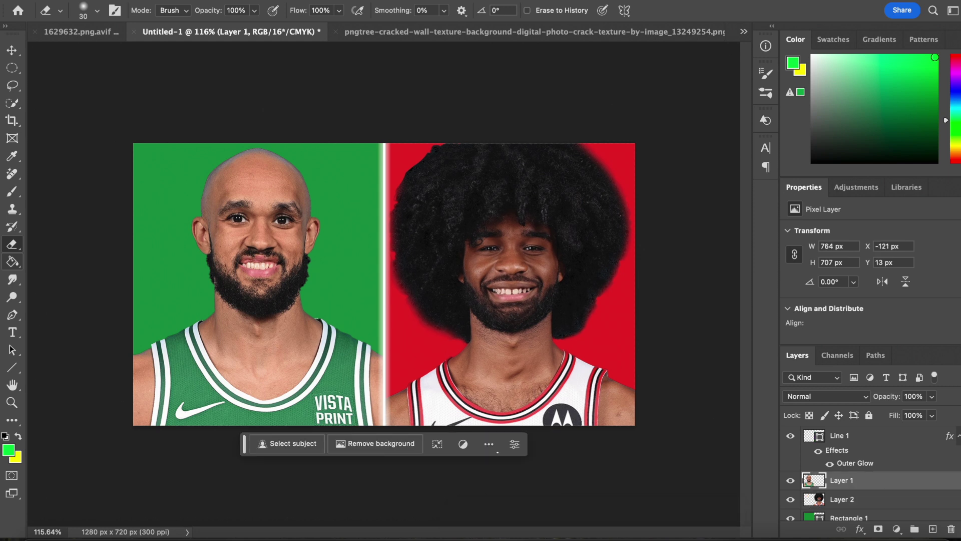
key(ctrl+j)
click(163, 1)
mouse_move(191, 14)
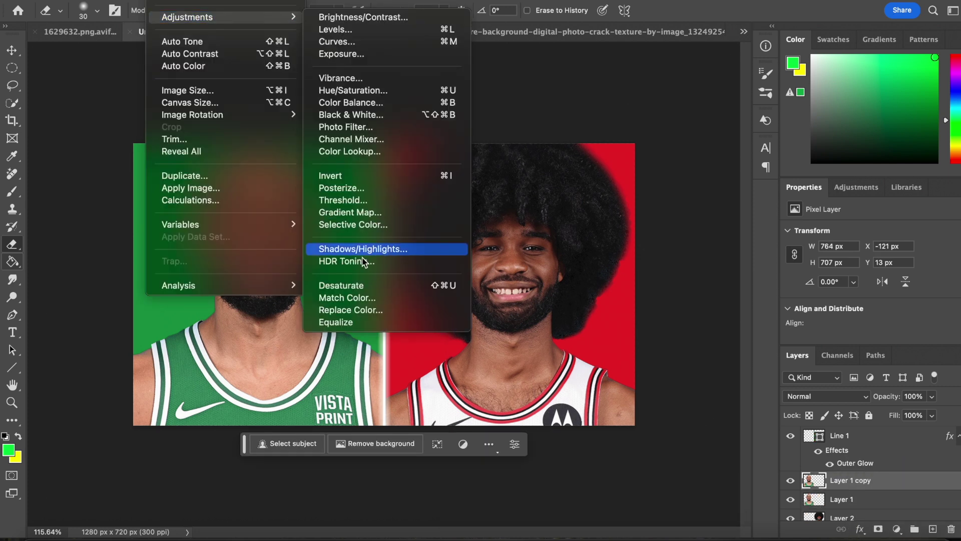
click(364, 285)
Step: Apply a High Pass filter with a 3.0 px radius to Layer 1 copy and set its blend mode to Linear Light
click(314, 1)
mouse_move(365, 278)
click(528, 285)
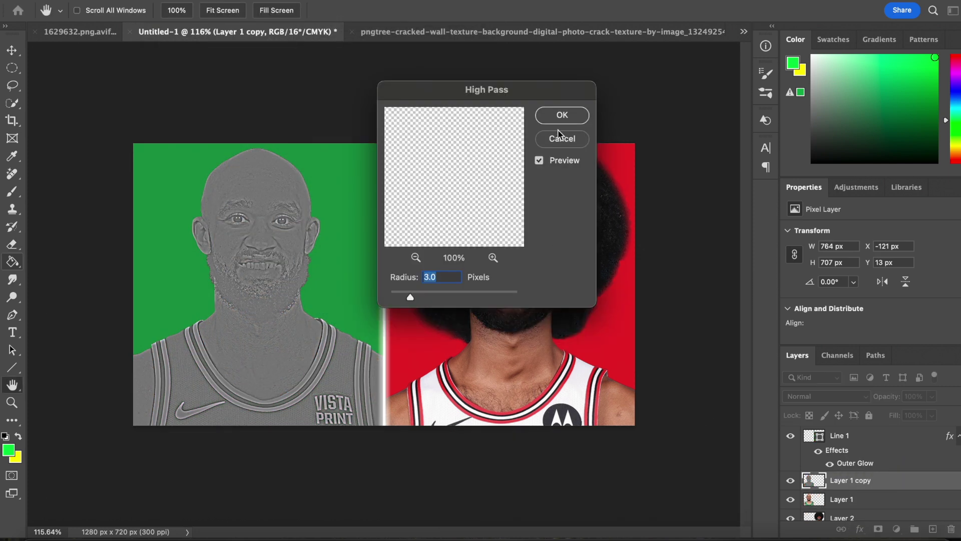
click(560, 114)
click(826, 396)
click(821, 492)
Step: Set the opacity of Layer 1 copy to 50% and select Layer 1
click(860, 492)
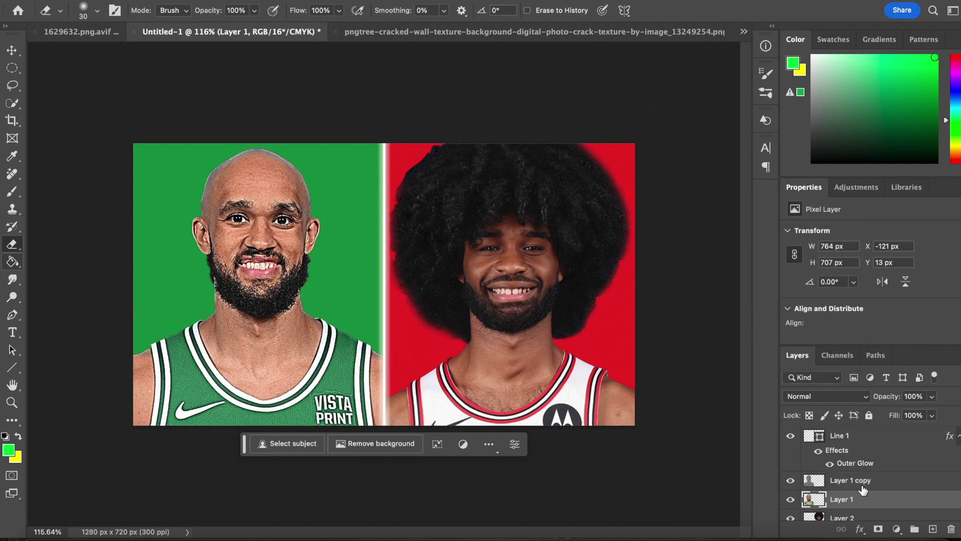
click(866, 513)
click(862, 492)
click(853, 471)
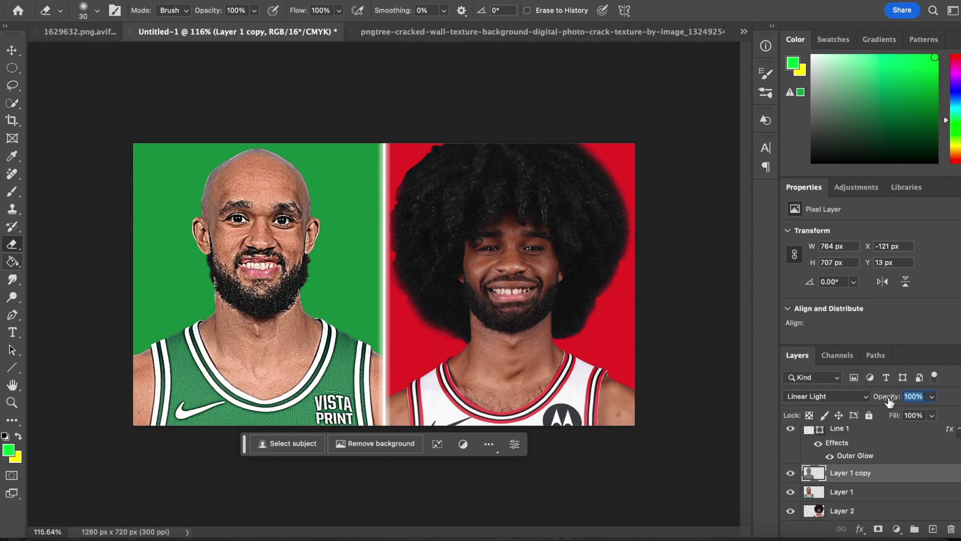
text(50)
click(853, 492)
click(855, 475)
click(855, 511)
click(852, 491)
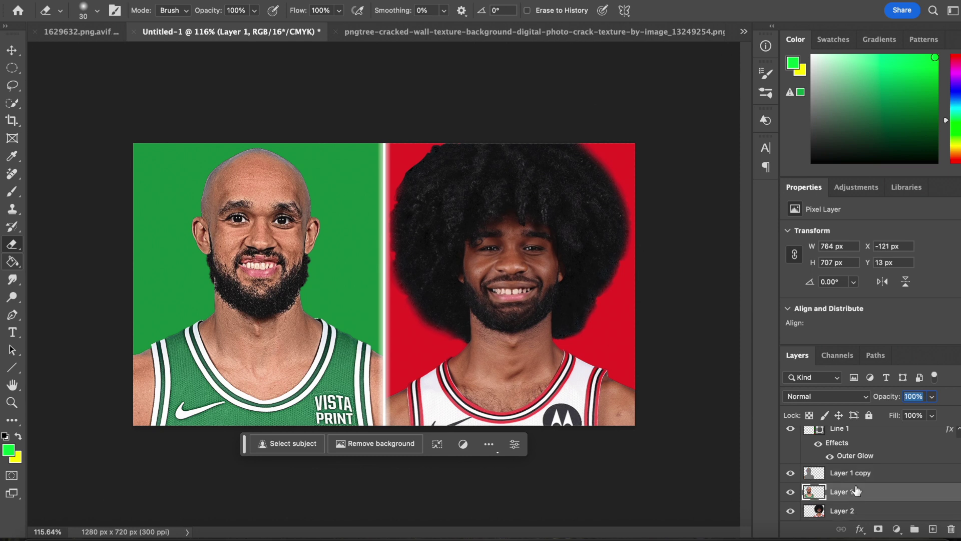
Step: Merge Layer 1 copy with Layer 1 so the sharpened green-side player is a single layer
shift+click(854, 479)
click(861, 508)
click(864, 462)
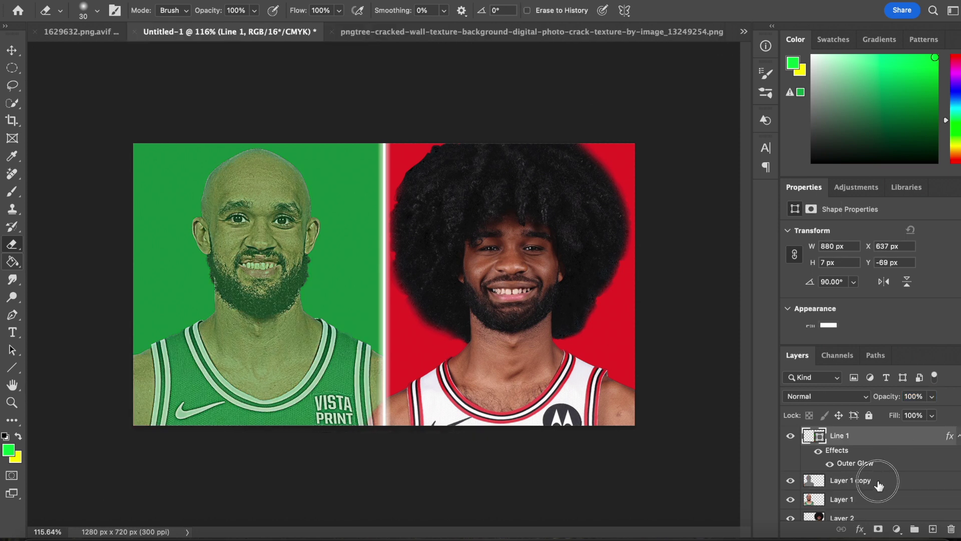
click(879, 482)
click(883, 493)
drag(936, 415, 960, 415)
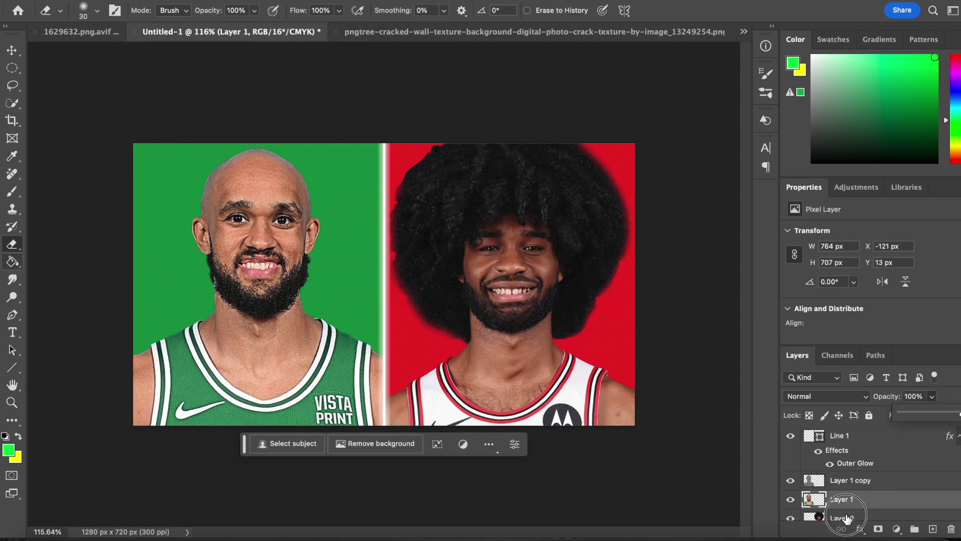
click(847, 516)
click(853, 492)
shift+click(854, 476)
key(super+e)
Step: Duplicate Layer 2 and desaturate the copy
click(848, 494)
key(super+j)
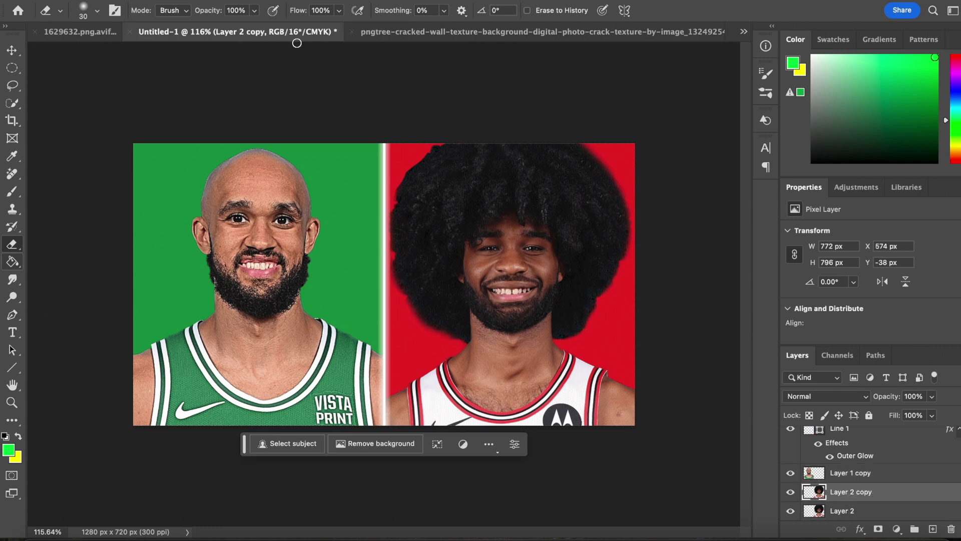
click(193, 1)
mouse_move(198, 17)
click(348, 287)
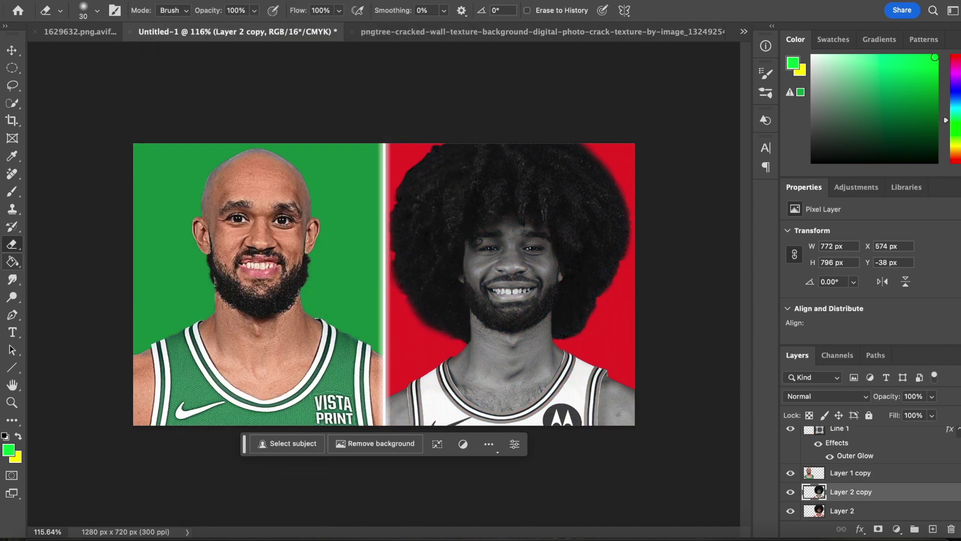
Step: Apply a High Pass filter to the desaturated Layer 2 copy
click(312, 1)
mouse_move(321, 273)
click(506, 283)
key(Return)
key(e)
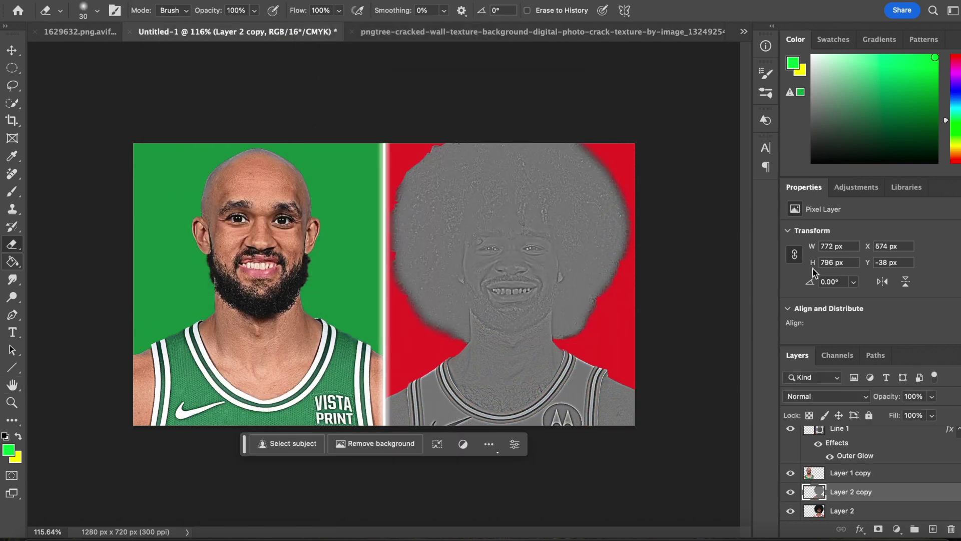
Step: Set Layer 2 copy to 50% opacity with the Linear Light blend mode
click(905, 412)
click(914, 396)
text(50)
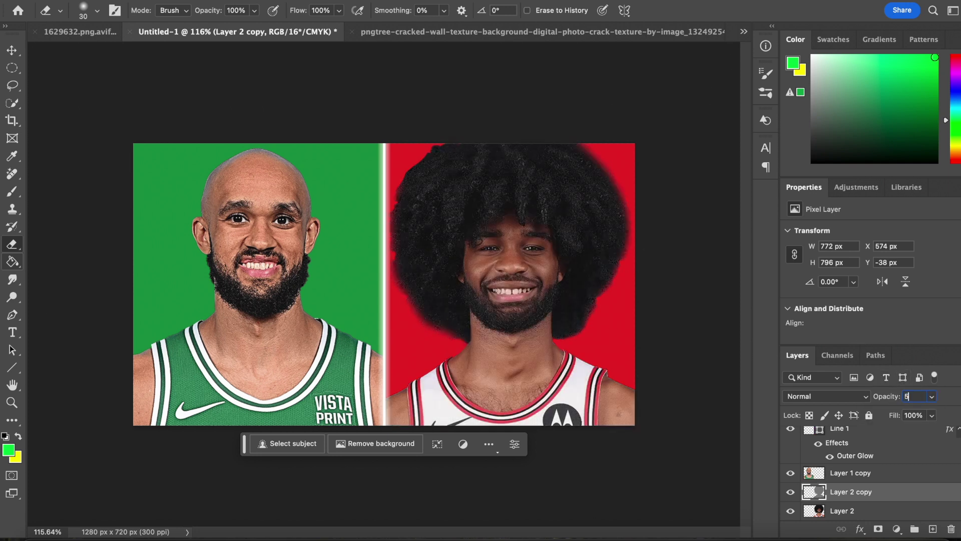
click(844, 396)
scroll(816, 494, down, 3)
click(815, 492)
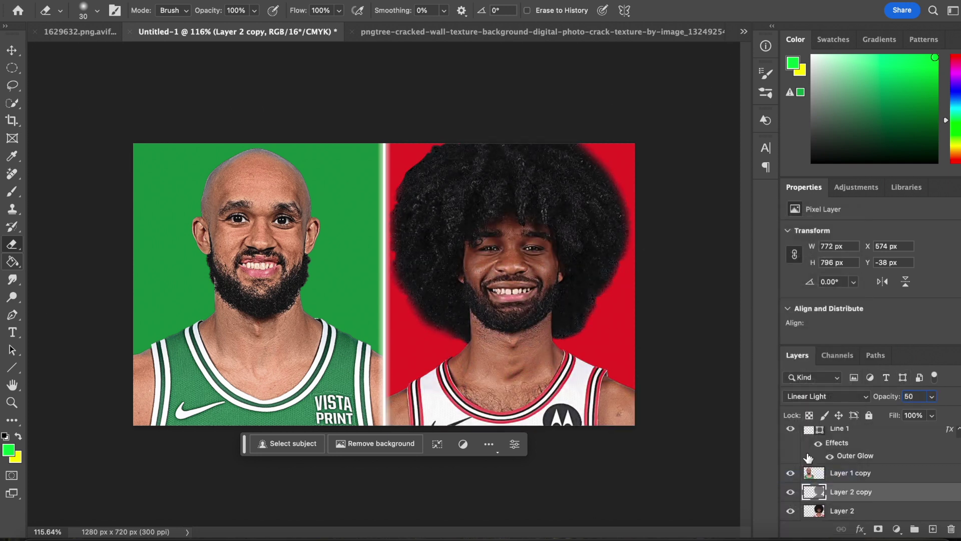
Step: Merge Layer 2 copy with Layer 2 so the sharpened red-side player is a single layer
scroll(870, 489, down, 3)
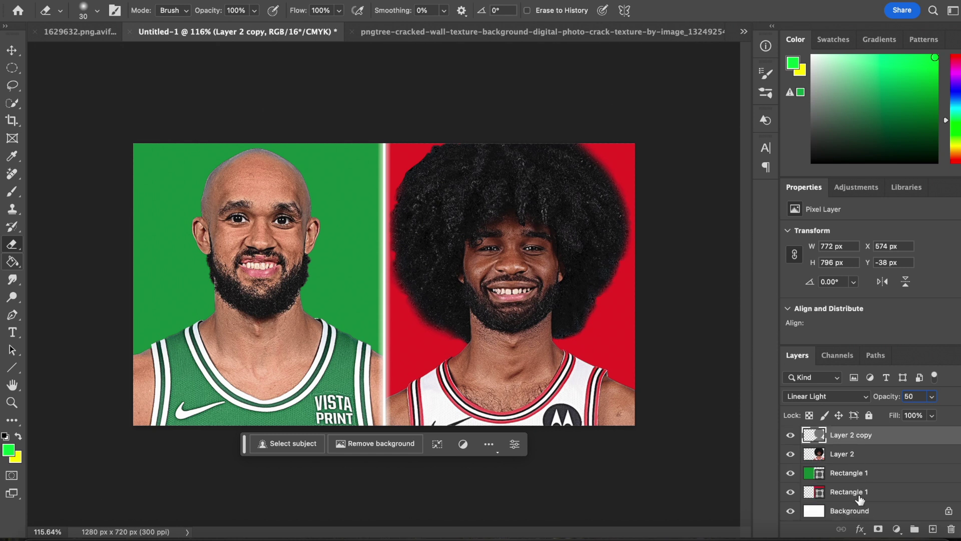
click(858, 495)
click(853, 453)
click(856, 437)
click(858, 456)
shift+click(853, 442)
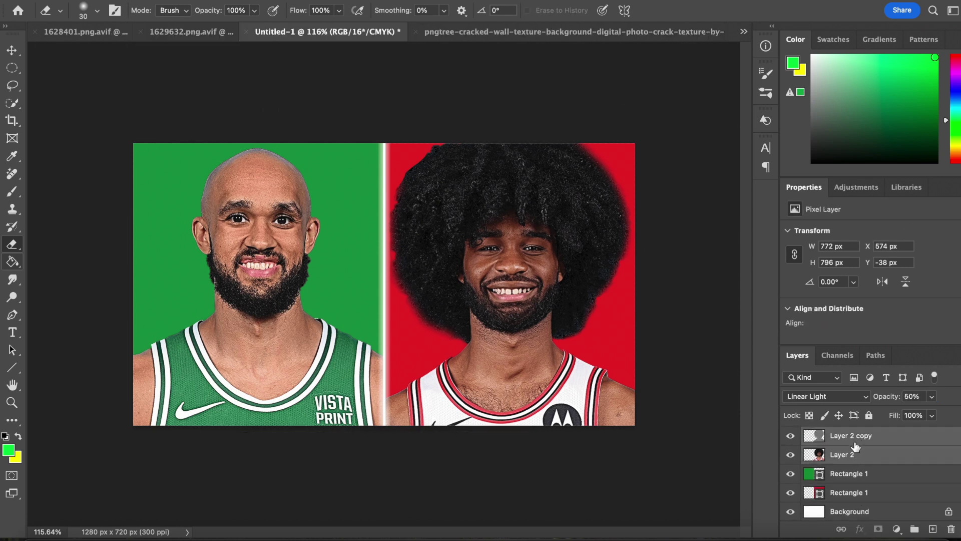
key(ctrl+e)
Step: Move the merged red-side player slightly away from the divider, to X 591 px
key(ctrl+t)
drag(509, 259, 519, 231)
key(Return)
key(e)
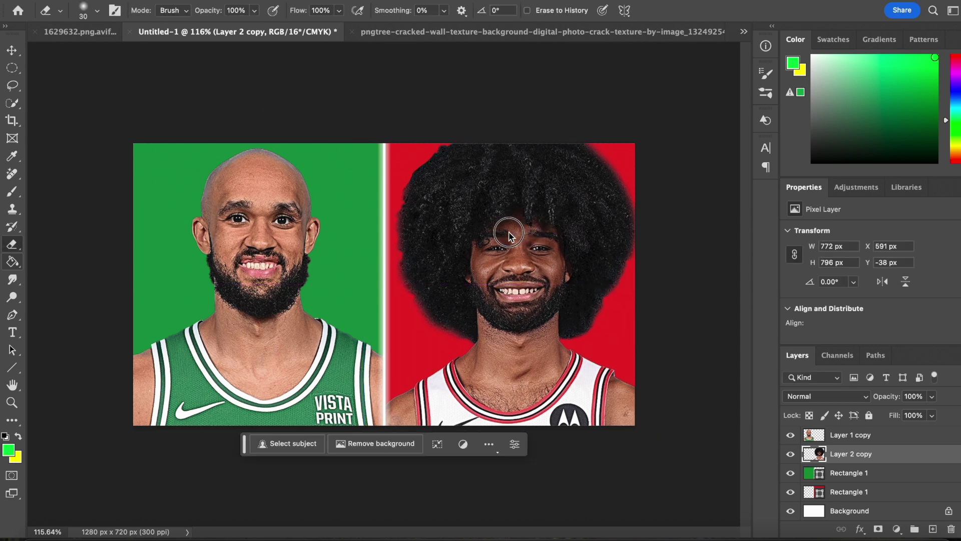
click(508, 245)
key(ctrl+t)
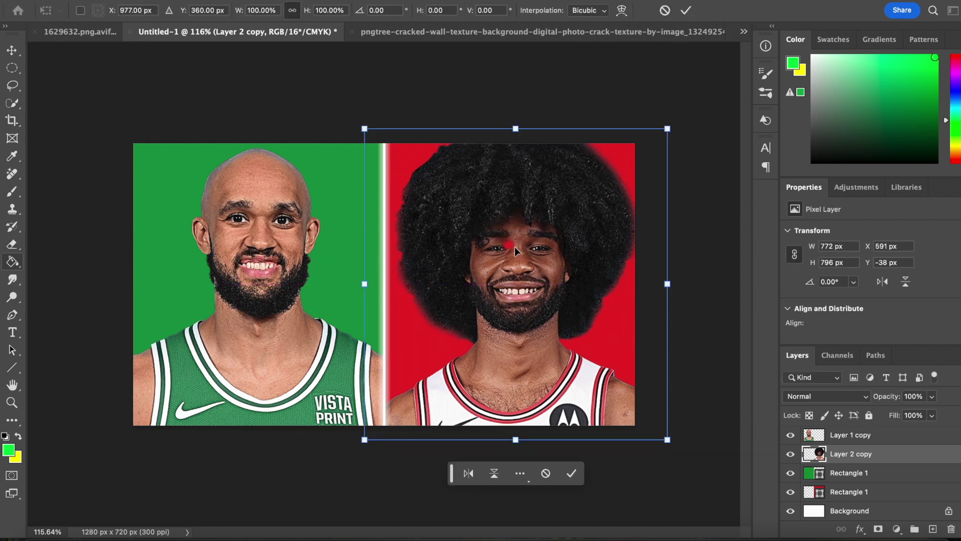
click(663, 14)
key(ctrl+z)
Step: Shift the red-side player slightly back toward the divider and fine-tune his size within the red half
key(ctrl+t)
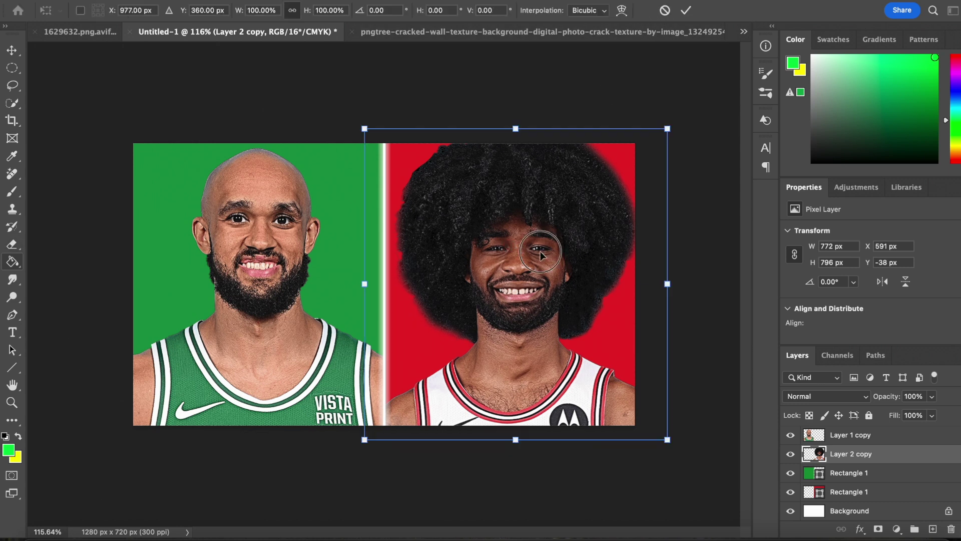
drag(547, 252, 546, 251)
drag(501, 353, 503, 354)
key(Return)
key(e)
key(ctrl+t)
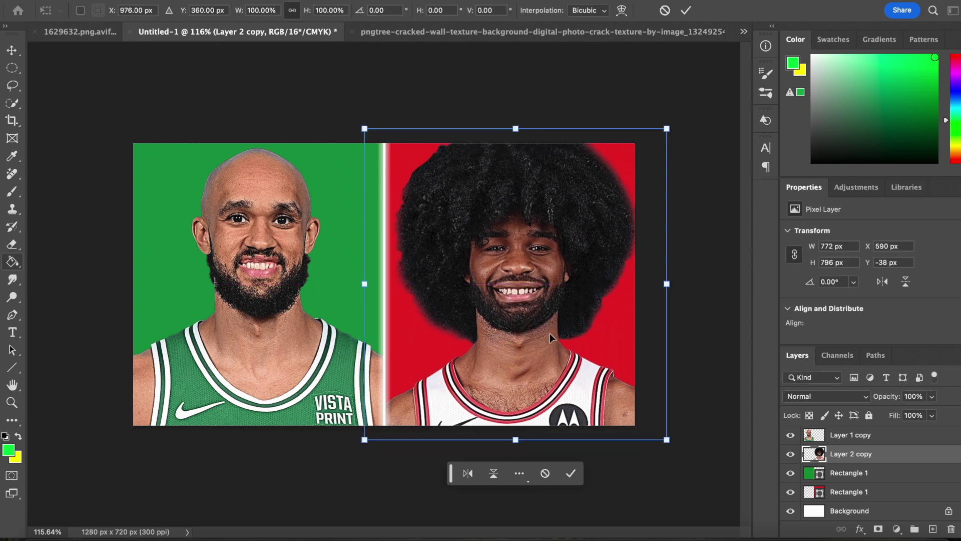
drag(550, 333, 545, 277)
drag(661, 129, 666, 122)
click(686, 11)
key(e)
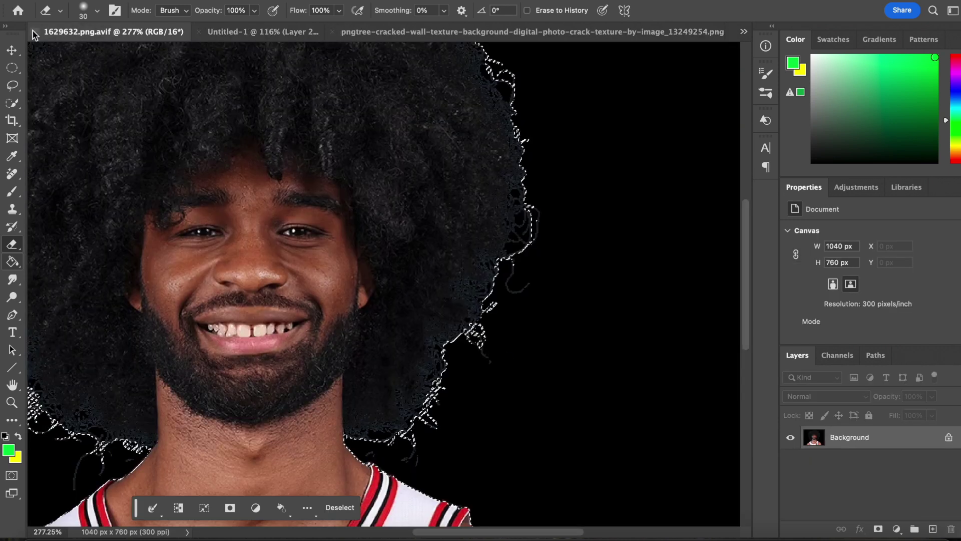
Step: Close the 1629632.png.avif document
key(super+w)
click(457, 228)
click(92, 31)
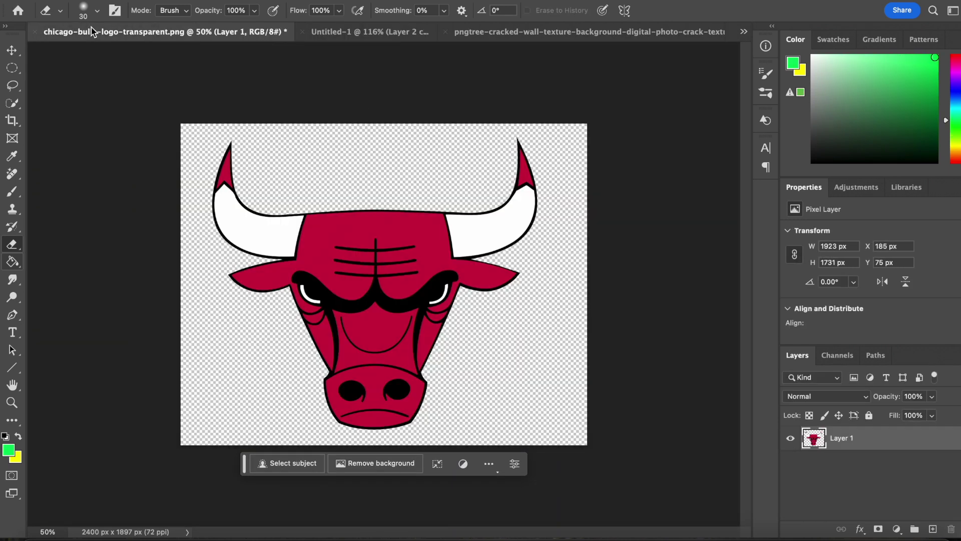
Step: Make the Boston Celtics logo monochrome with the Black & White - Strong preset and merge the preset with the logo layer
click(751, 32)
click(623, 35)
click(857, 186)
scroll(831, 281, down, 3)
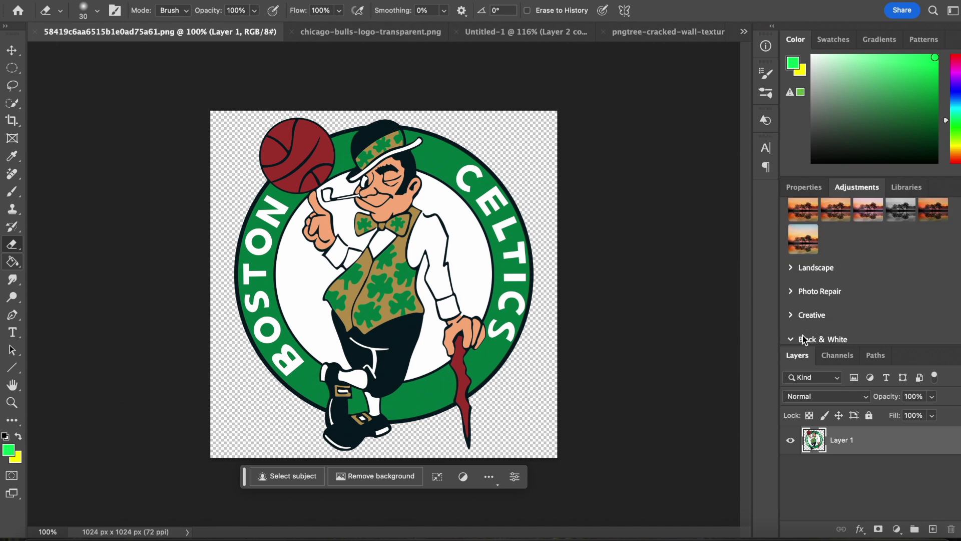
scroll(803, 339, down, 1)
click(836, 332)
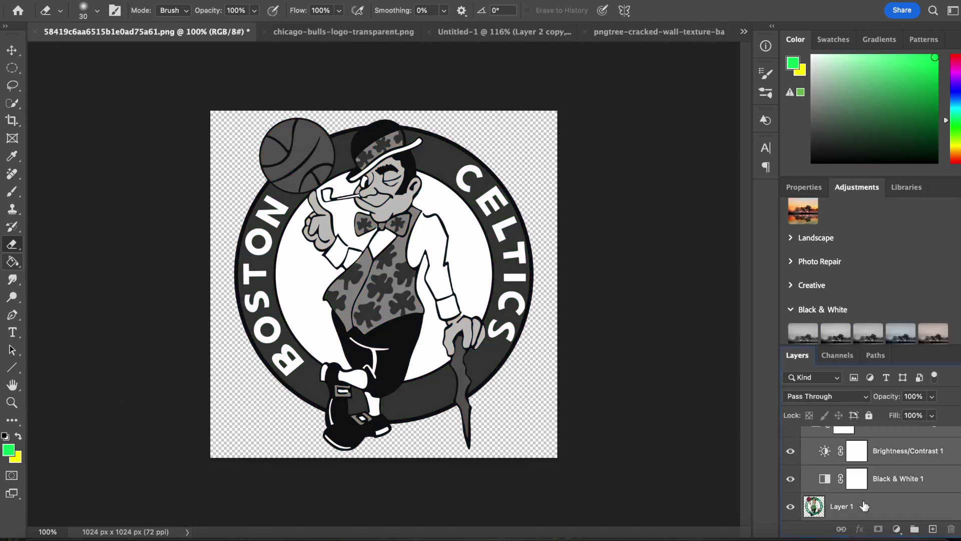
click(533, 35)
click(534, 36)
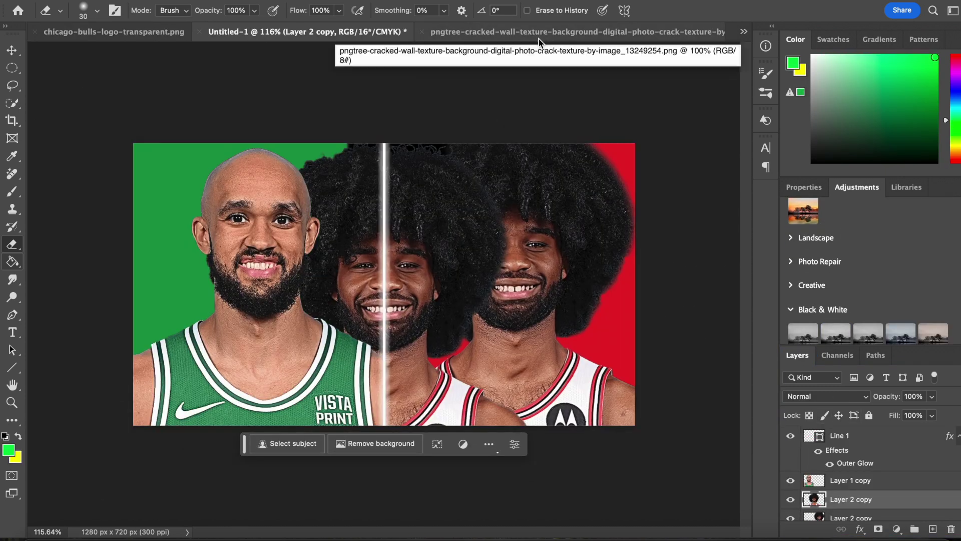
click(114, 31)
click(744, 31)
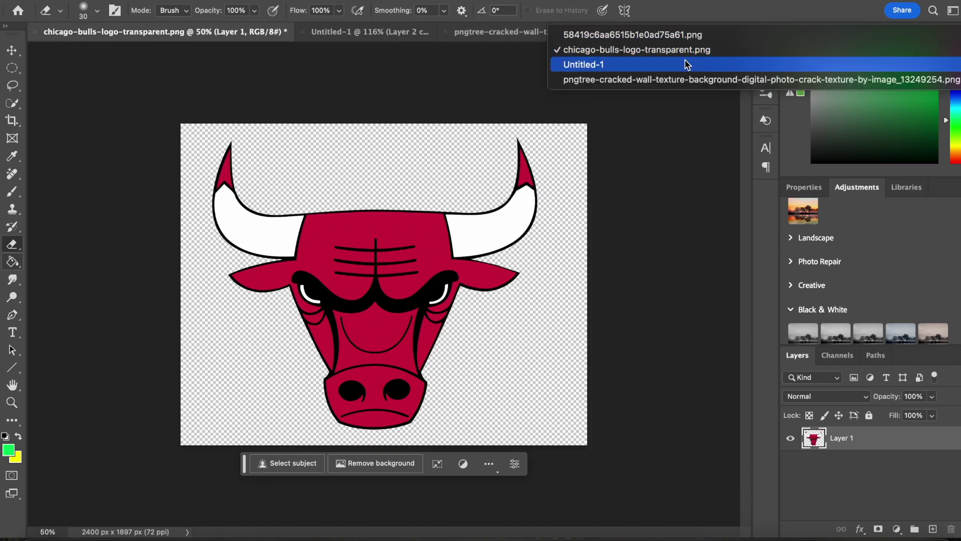
click(687, 64)
Step: Copy the monochrome Celtics logo into Untitled-1 in place of the mistaken player paste and move its layer below Layer 2 copy
click(743, 32)
click(713, 36)
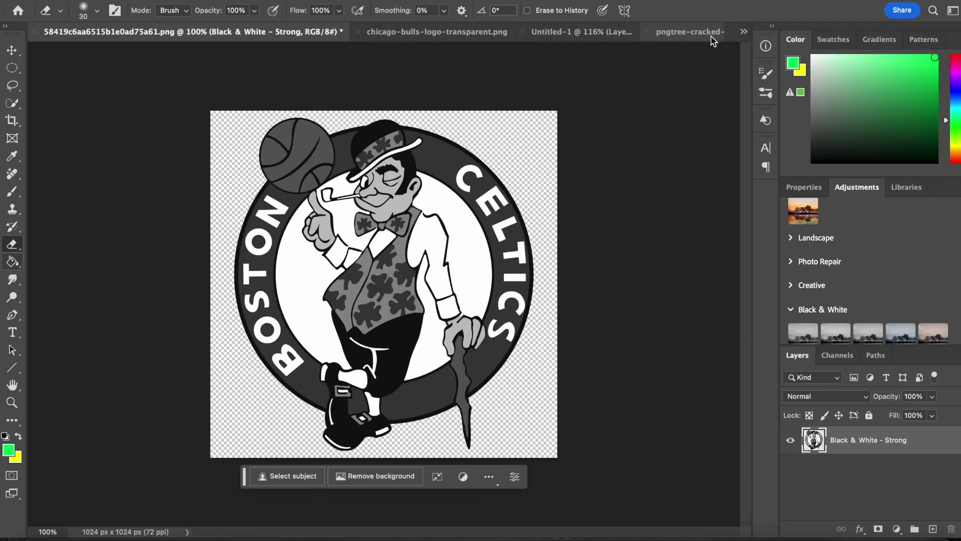
click(423, 32)
click(547, 34)
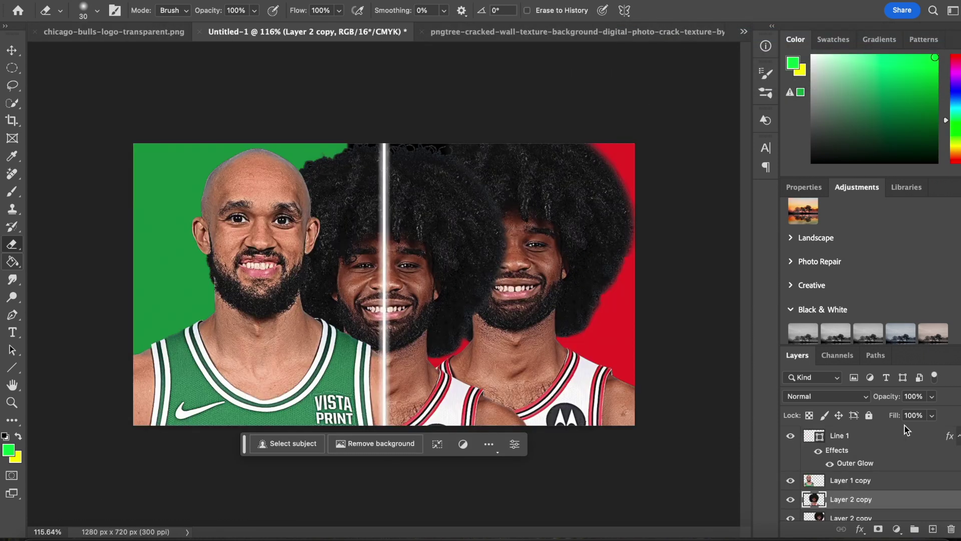
key(super+z)
key(super+v)
scroll(850, 456, down, 5)
drag(851, 434, 850, 454)
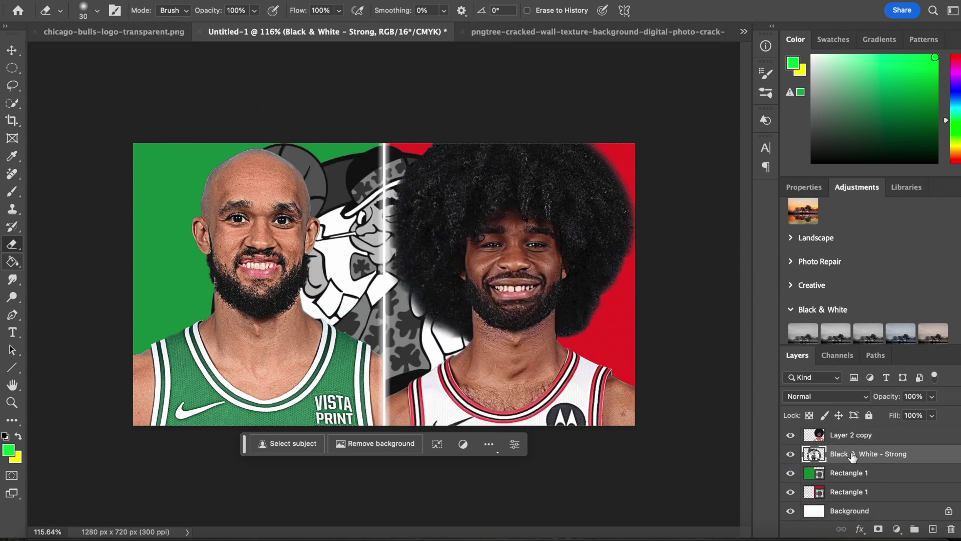
Step: Scale the Celtics logo to about 71%, fit it behind the player on the green half, and set its opacity to 30%
key(super+t)
drag(558, 144, 493, 215)
drag(446, 254, 352, 183)
drag(399, 144, 360, 188)
drag(357, 201, 378, 129)
drag(353, 150, 379, 126)
drag(354, 169, 355, 179)
drag(382, 139, 388, 133)
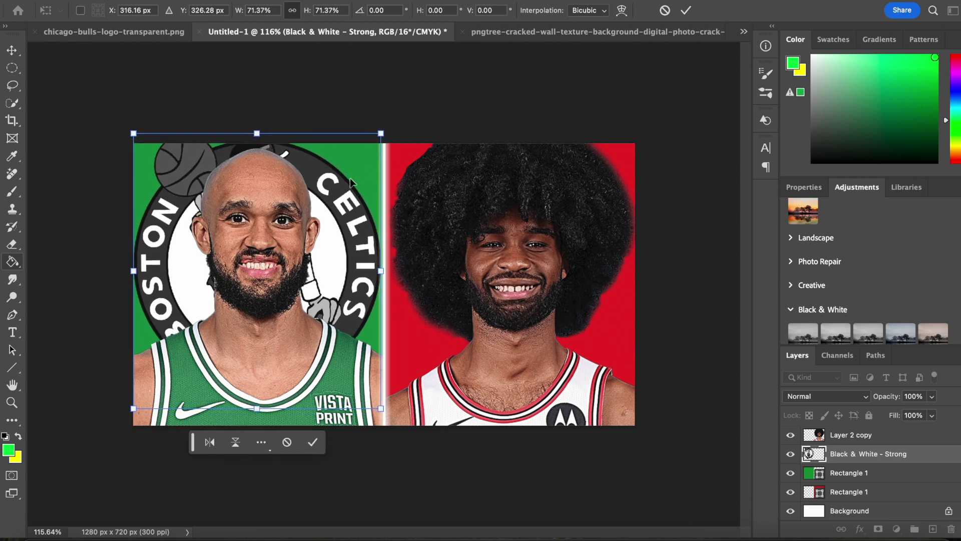
drag(351, 178, 350, 183)
click(686, 10)
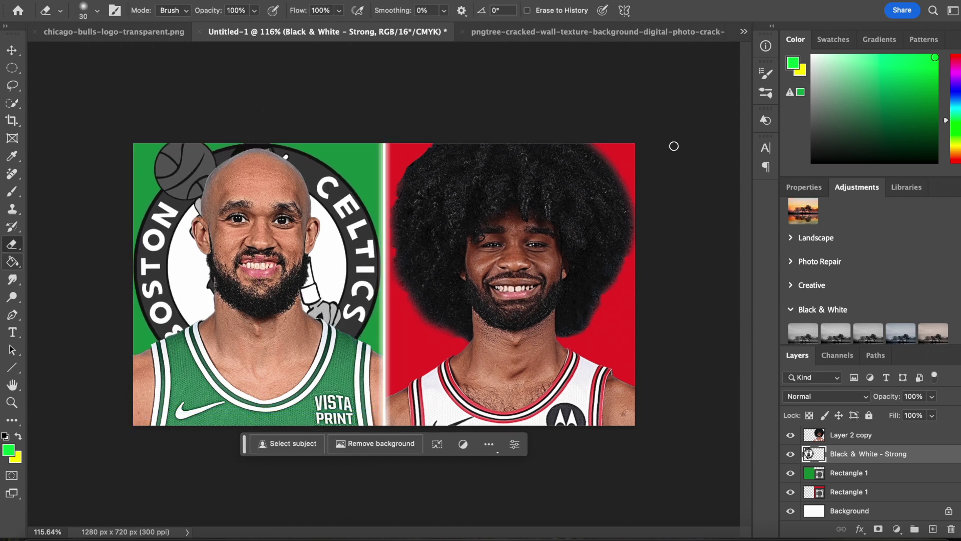
text(30)
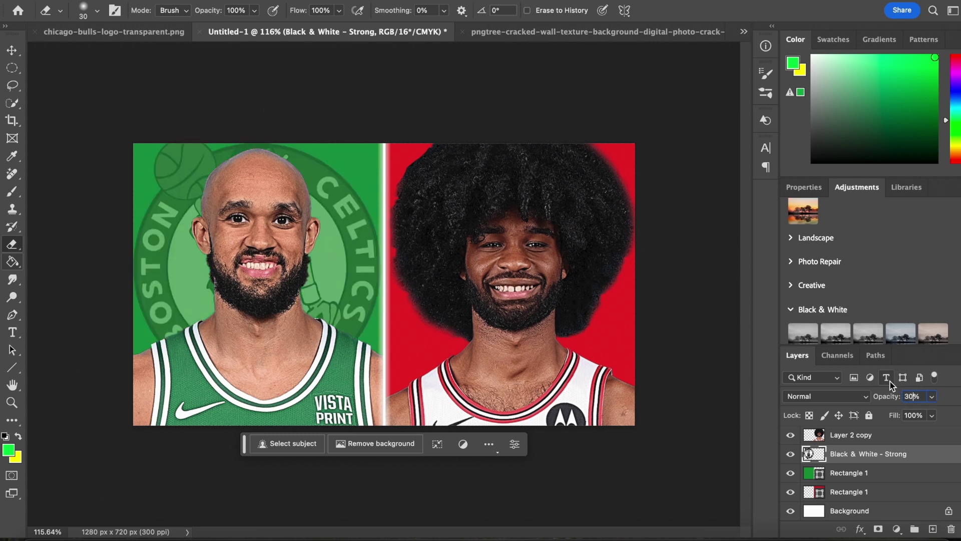
Step: Apply the Black & White - Strong preset to the Chicago Bulls logo and merge it with the logo layer
key(ctrl+shift+Tab)
scroll(841, 300, down, 2)
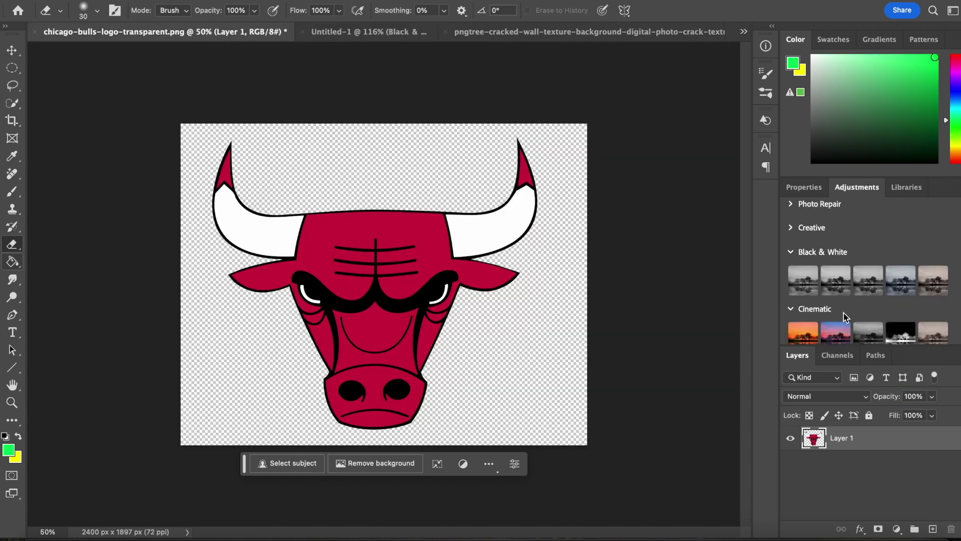
click(835, 280)
shift+click(858, 508)
key(ctrl+e)
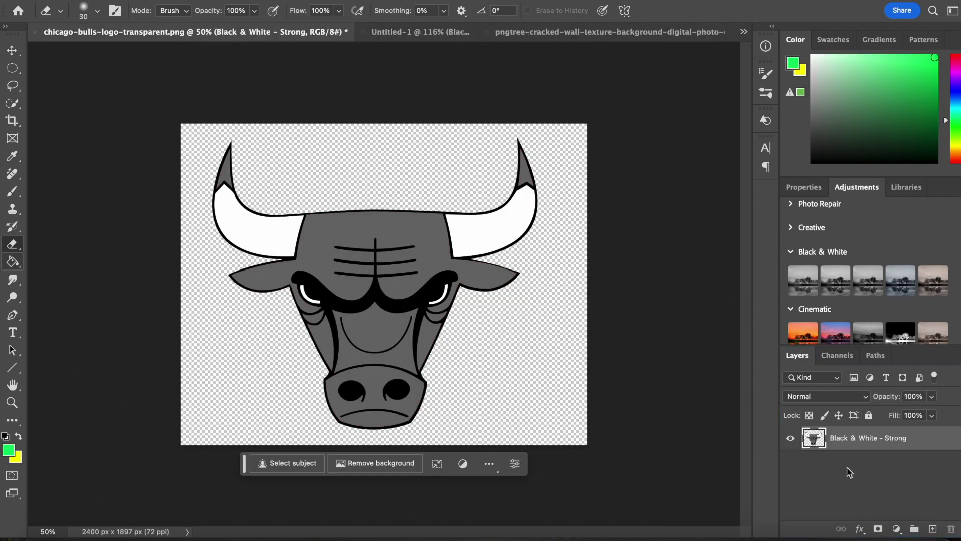
Step: Paste the monochrome Bulls logo into Untitled-1 and place its layer between the green and red rectangles
click(438, 39)
key(super+v)
key(super+t)
drag(135, 145, 371, 359)
drag(415, 390, 177, 77)
scroll(851, 466, down, 3)
drag(851, 457, 851, 483)
Step: Scale down the Bulls logo, position it behind the player on the red half, and set its opacity to 30%
key(ctrl+t)
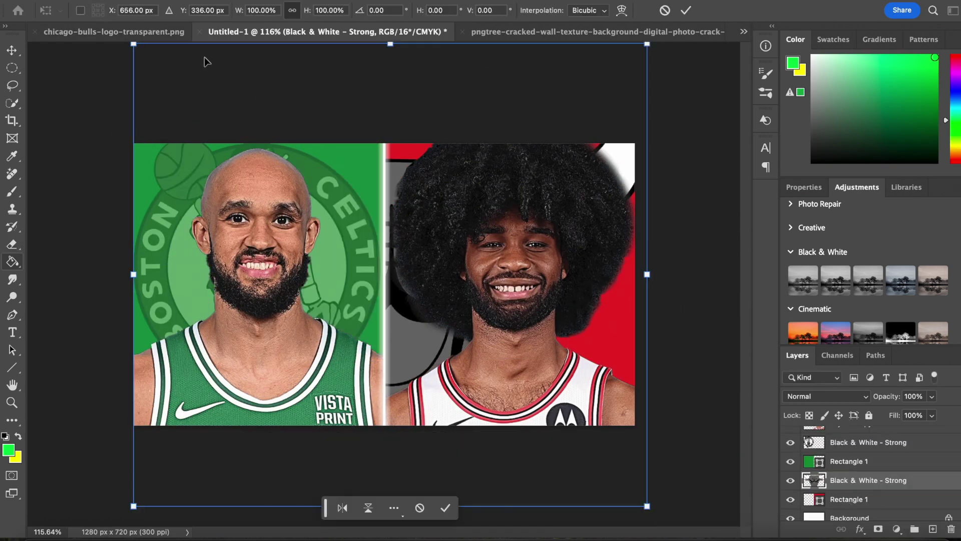
drag(134, 45, 347, 235)
drag(396, 287, 408, 173)
mouse_move(659, 123)
mouse_down()
mouse_move(699, 76)
mouse_move(637, 129)
mouse_move(640, 107)
mouse_move(649, 117)
mouse_up()
key(Return)
text(e)
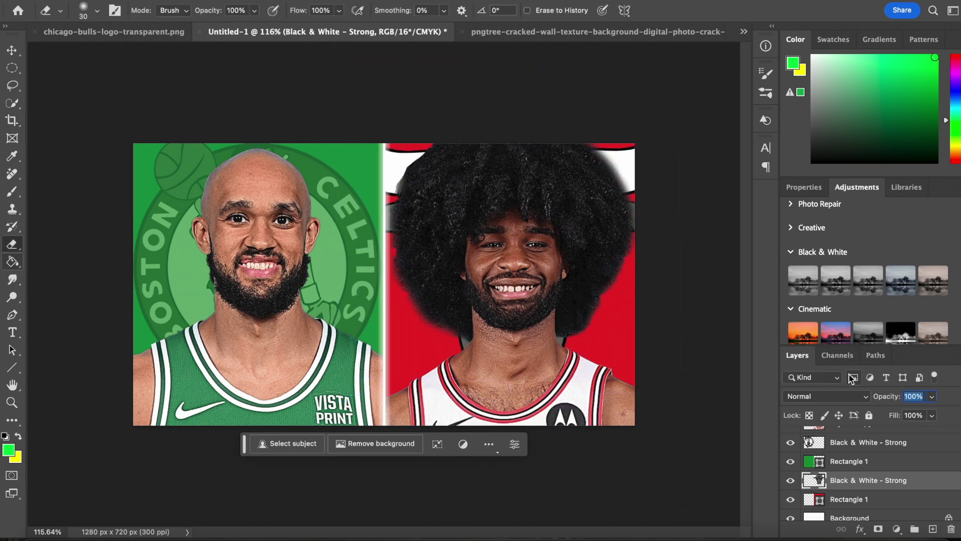
text(30)
Step: Copy the cracked wall texture into Untitled-1 and move its layer above the Celtics logo, below both players
click(571, 31)
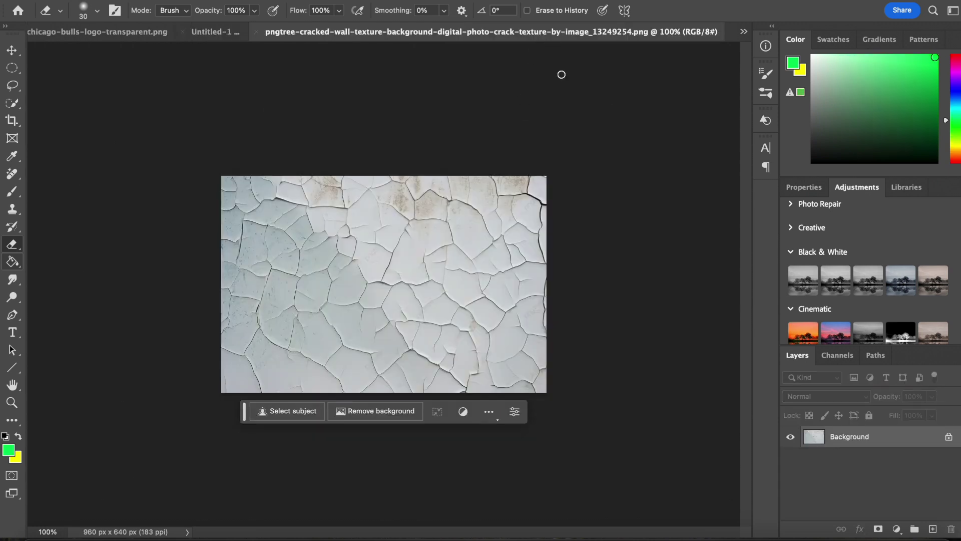
click(948, 437)
click(185, 37)
key(super+v)
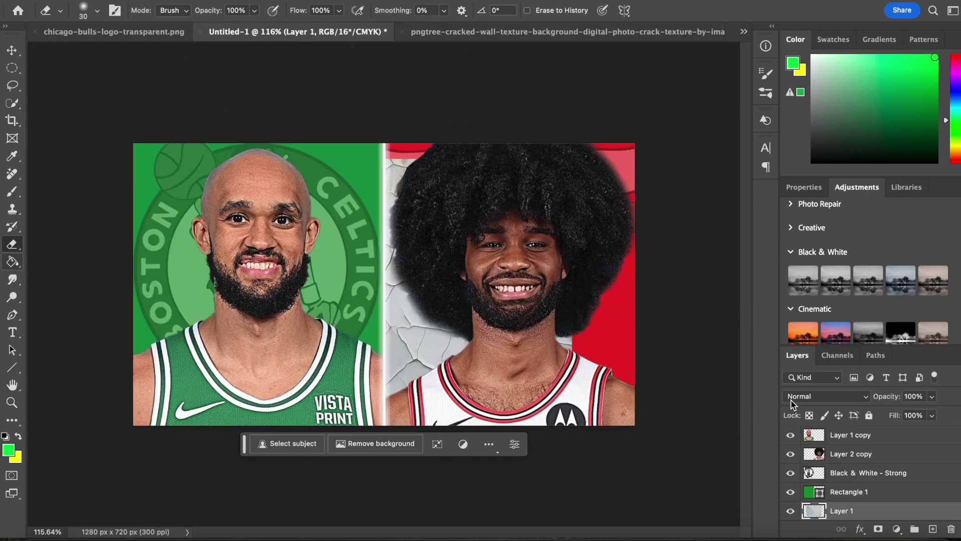
scroll(835, 504, down, 1)
drag(850, 493, 835, 446)
Step: Stretch the cracked texture to 133.33% width and 113.59% height so it covers the whole canvas
key(super+t)
drag(571, 158, 615, 141)
drag(557, 174, 494, 192)
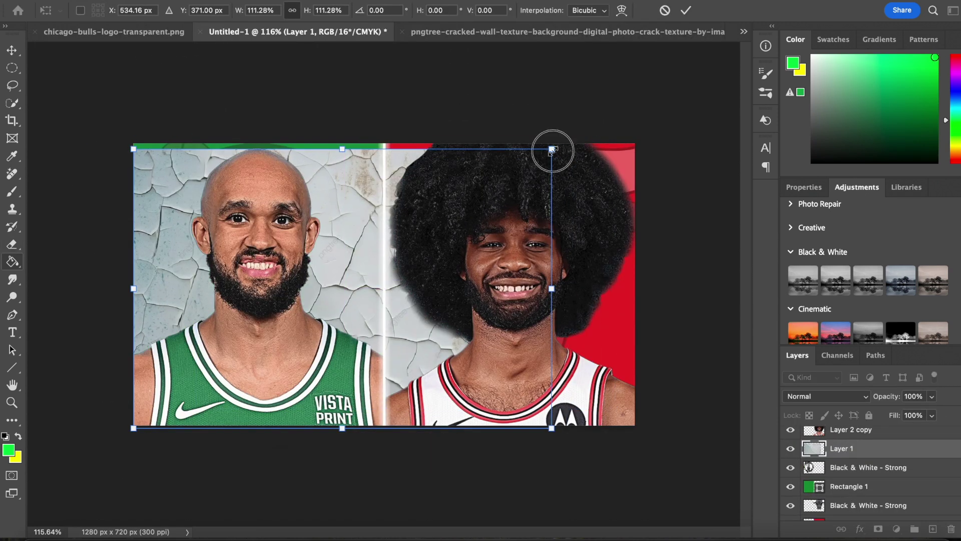
drag(552, 149, 600, 117)
drag(599, 272, 635, 272)
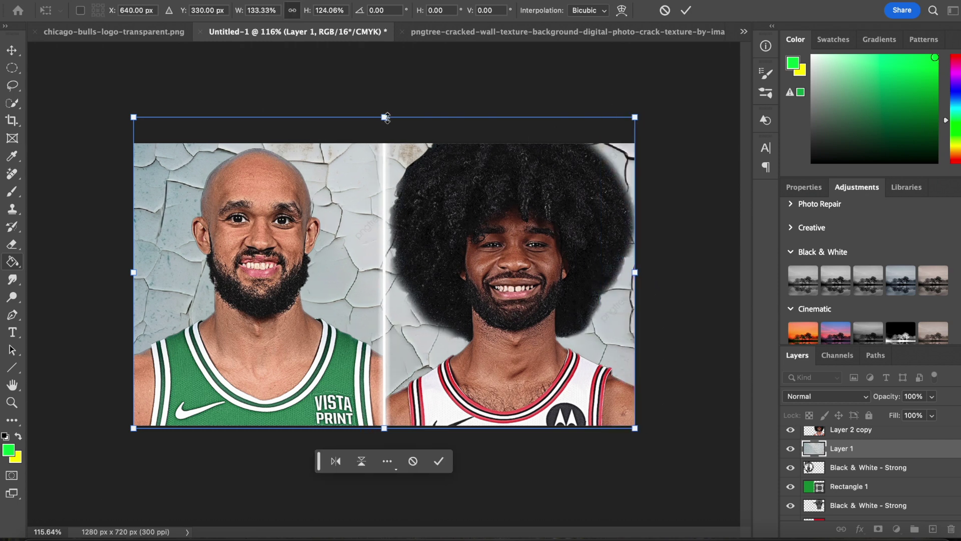
drag(387, 117, 384, 143)
Step: Set the cracked texture layer's blend mode to Multiply and accept its transform
click(801, 396)
click(819, 448)
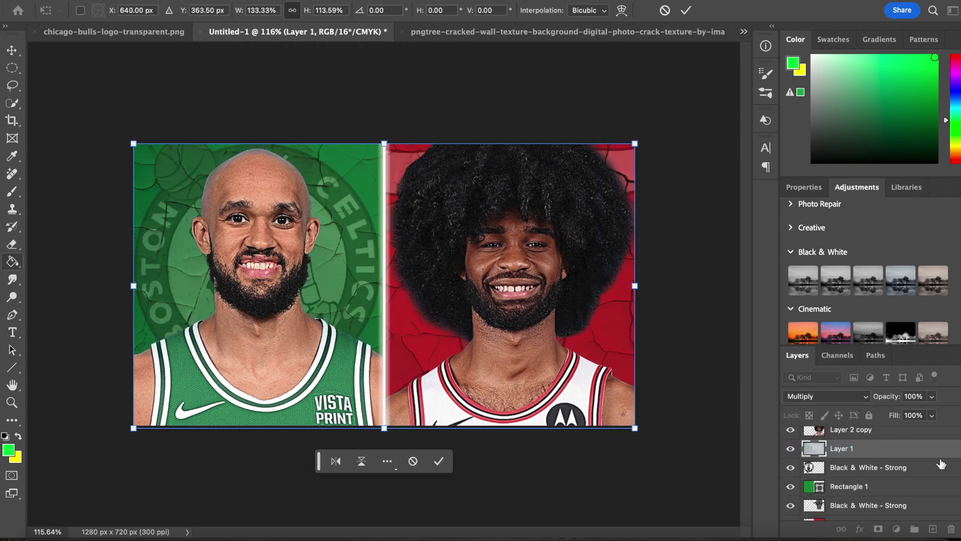
scroll(941, 464, down, 1)
key(e)
Step: Add a Vibrance adjustment layer directly above the cracked texture layer
click(897, 529)
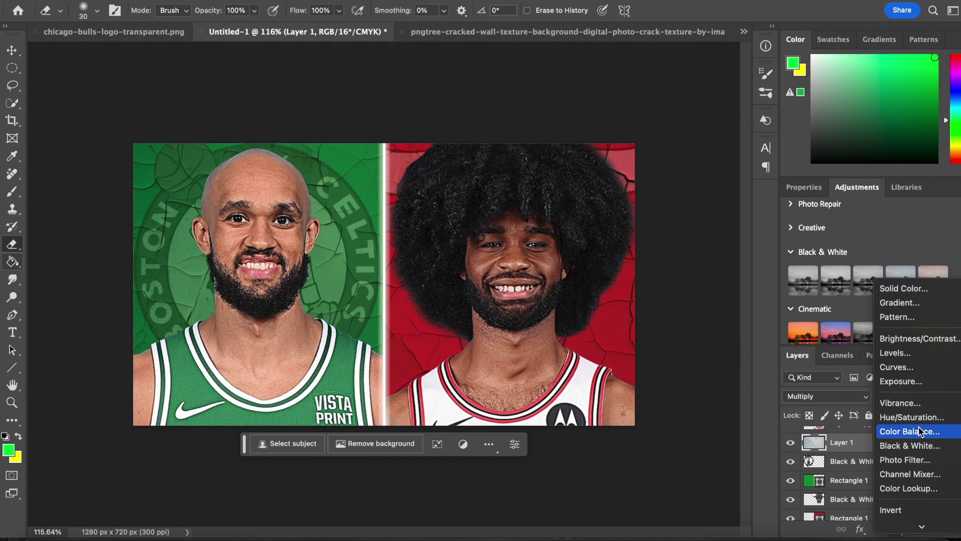
click(901, 403)
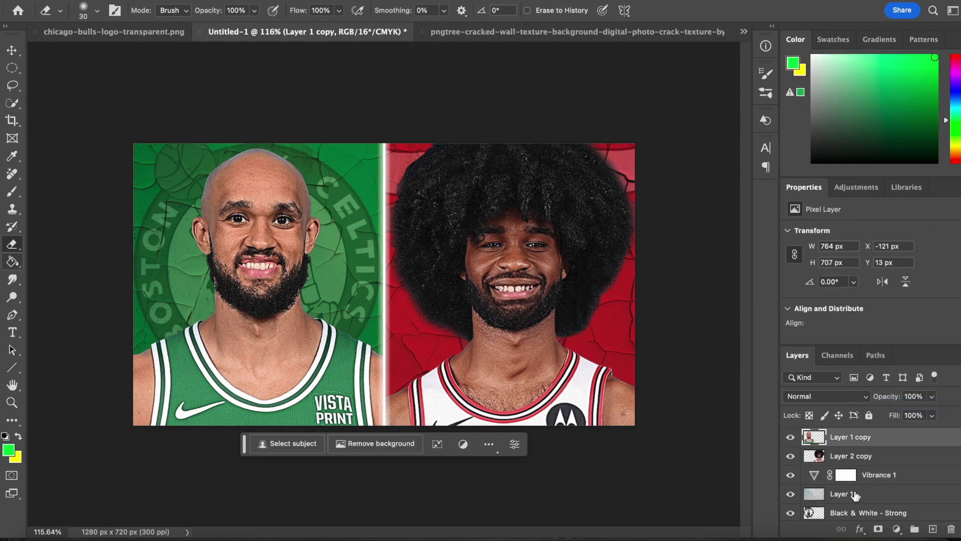
Step: Add a white Stroke effect to both player layers, Layer 1 copy and Layer 2 copy
click(860, 529)
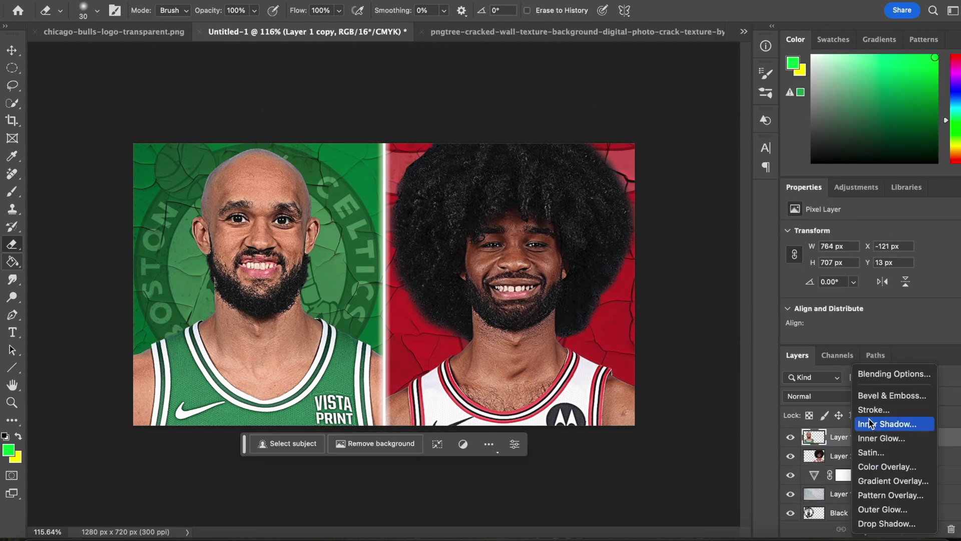
click(871, 415)
click(902, 56)
click(885, 481)
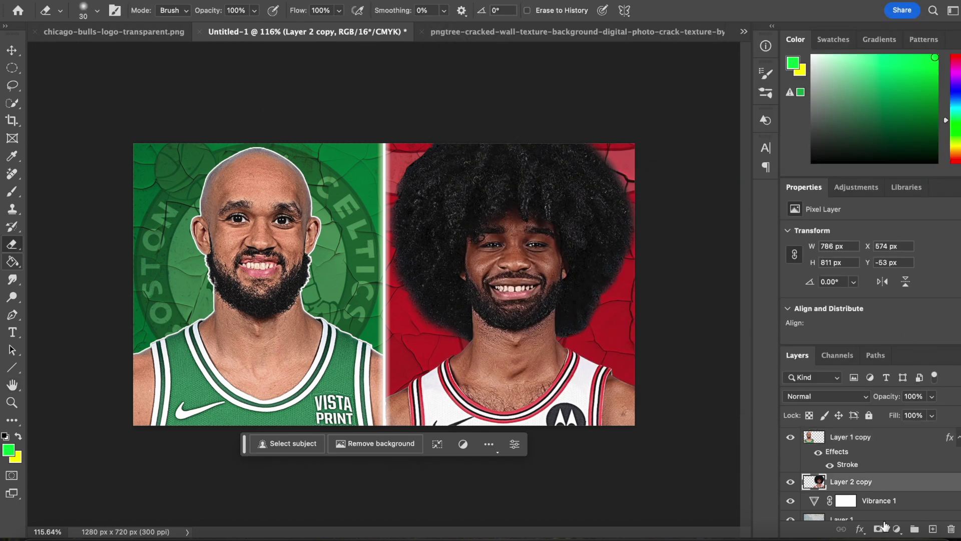
click(860, 529)
click(865, 417)
key(Return)
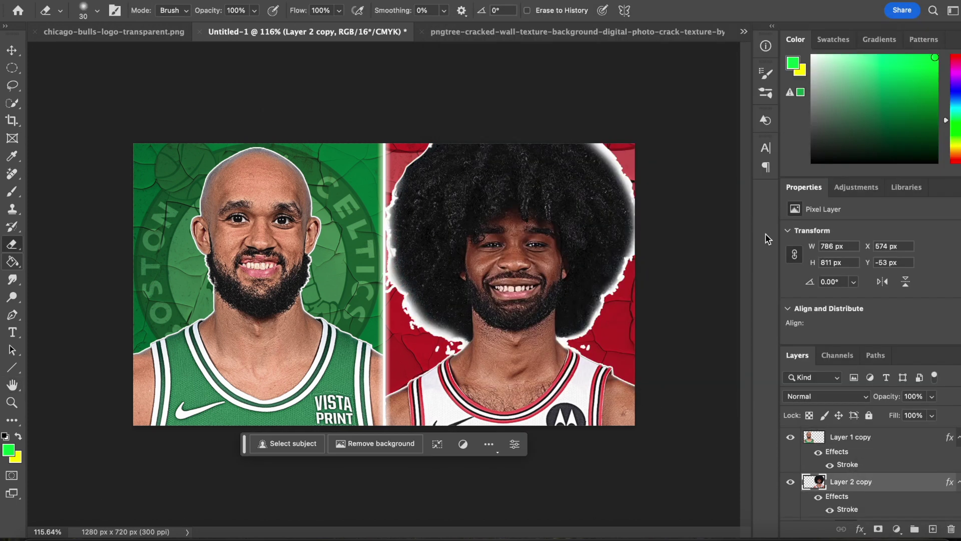
Step: Erase the stray outline fragments between the Bulls player's hair and shoulder, reducing the eraser size to 15
scroll(454, 333, up, 5)
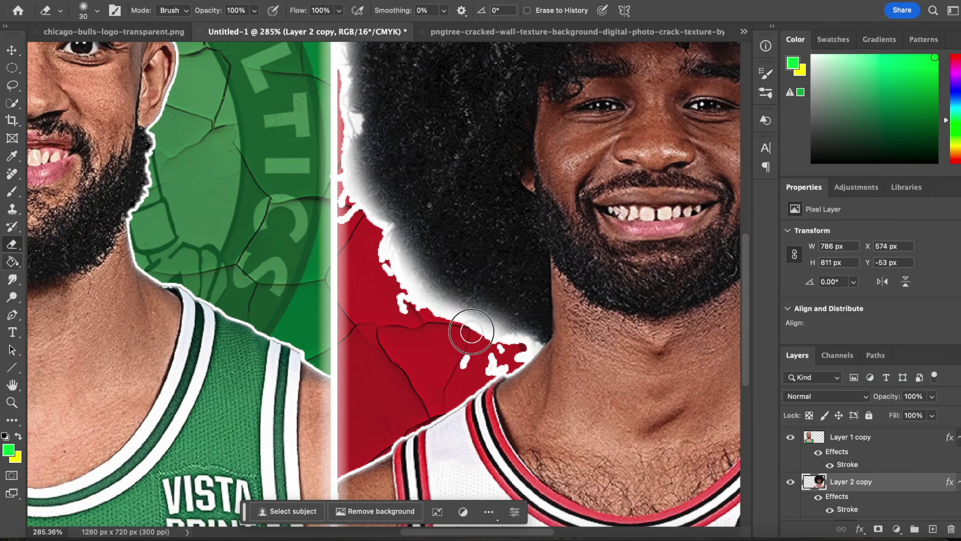
click(464, 361)
scroll(467, 362, up, 4)
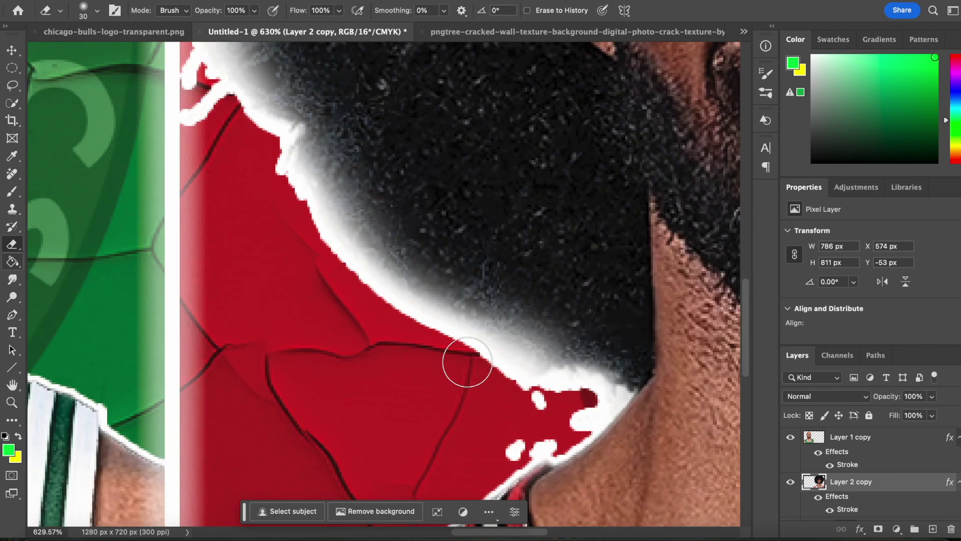
scroll(468, 362, right, 3)
click(452, 380)
key(bracketleft)
key(bracketleft)
mouse_move(453, 377)
mouse_down()
mouse_move(435, 419)
mouse_move(468, 416)
mouse_move(510, 368)
mouse_move(468, 363)
mouse_move(398, 334)
mouse_up()
Step: Clean up the stray outline fragments along both sides of the Bulls player's hair, enlarging the eraser back to size 30
scroll(382, 287, up, 5)
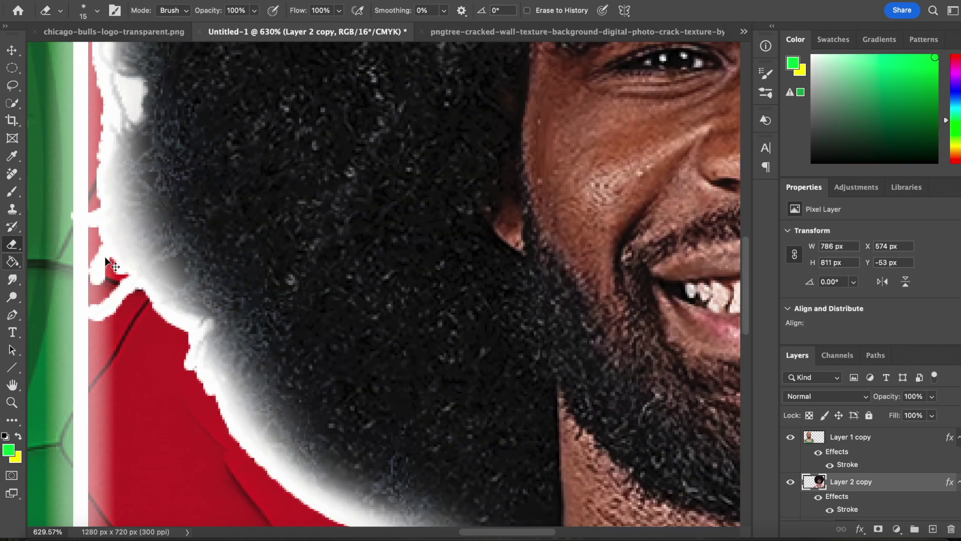
key(bracketright)
mouse_move(103, 261)
mouse_down()
mouse_move(96, 275)
mouse_move(120, 280)
mouse_up()
key(bracketright)
key(bracketright)
key(bracketright)
key(super+minus)
scroll(192, 397, down, 4)
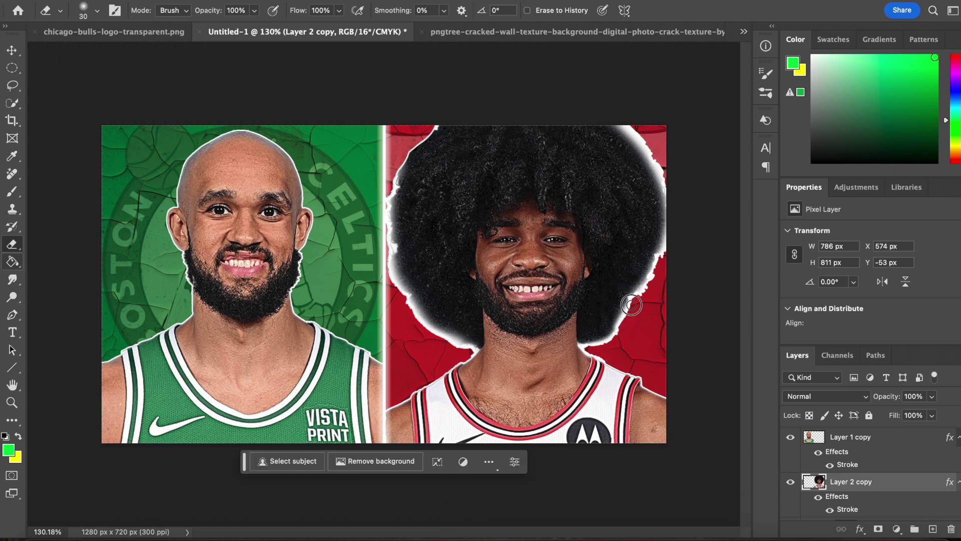
mouse_move(631, 305)
mouse_down()
mouse_move(667, 250)
mouse_move(667, 186)
mouse_move(620, 121)
mouse_move(670, 181)
mouse_move(652, 156)
mouse_move(672, 219)
mouse_move(648, 289)
mouse_up()
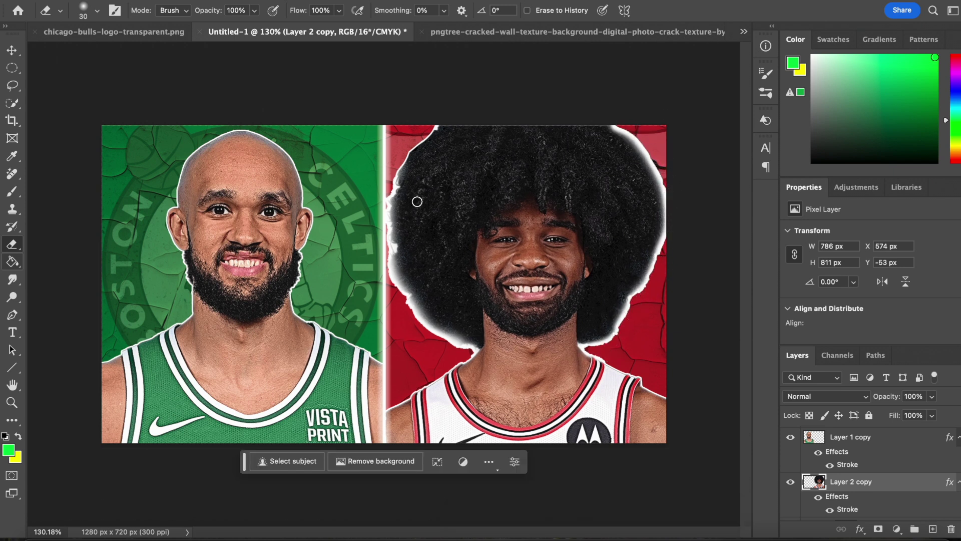
mouse_move(385, 213)
mouse_down()
mouse_move(384, 250)
mouse_move(415, 319)
mouse_up()
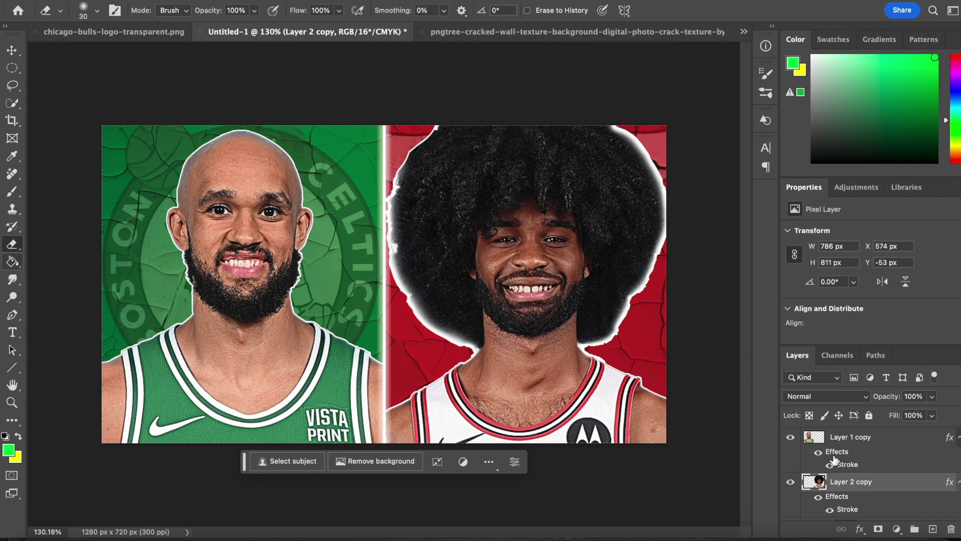
Step: Add a Drop Shadow to the Celtics player's layer with 50% opacity and a 45° angle
click(851, 437)
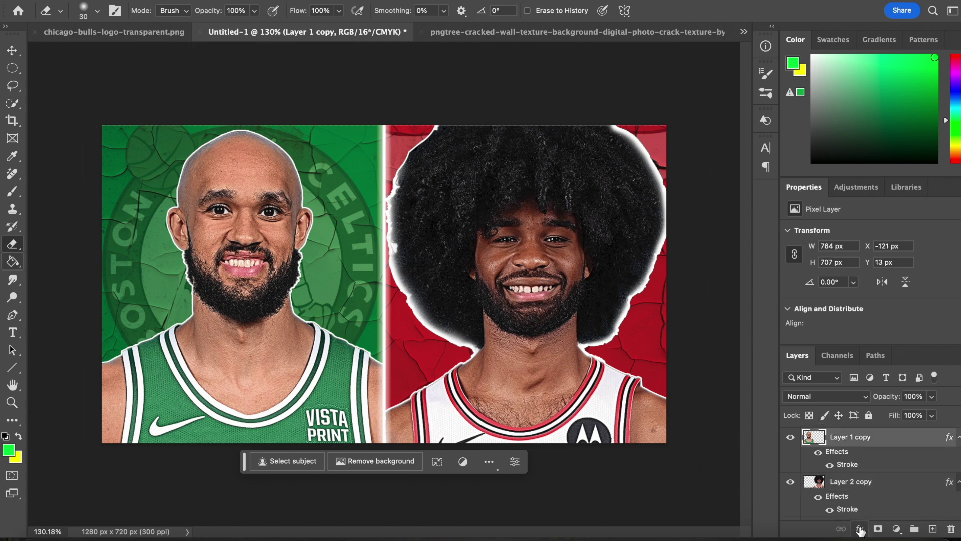
click(860, 529)
click(684, 223)
drag(761, 113, 751, 110)
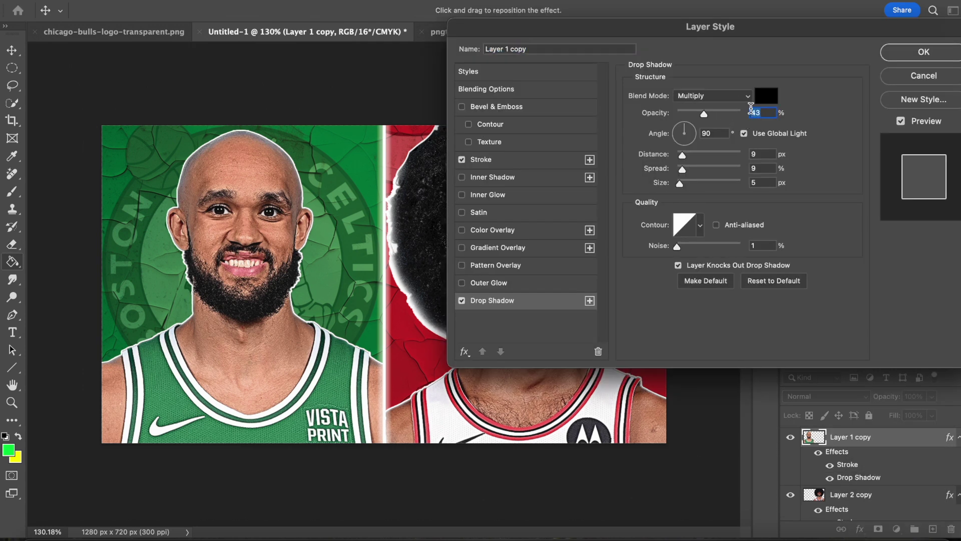
text(50)
key(Tab)
key(Return)
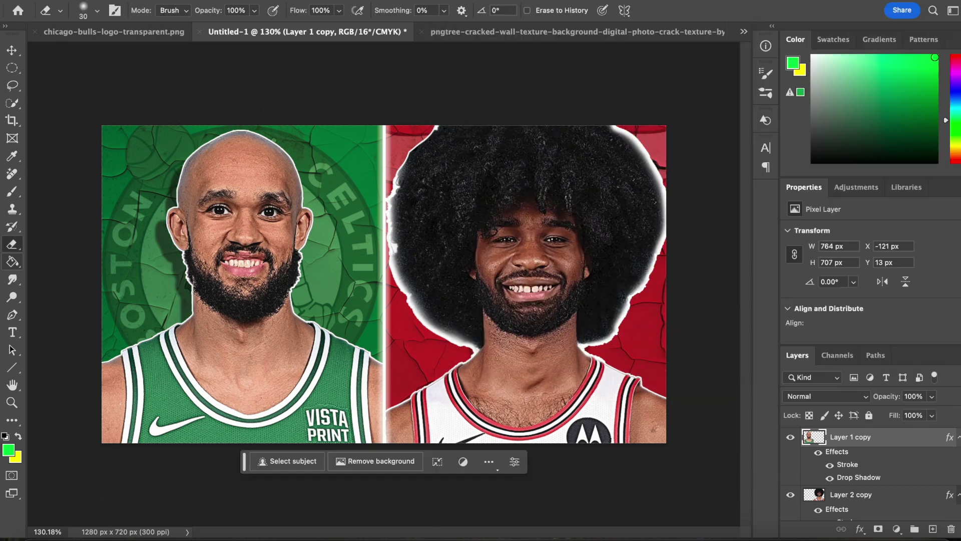
Step: Add a Drop Shadow with 40% opacity to the Bulls player's layer
click(813, 485)
click(860, 528)
click(896, 523)
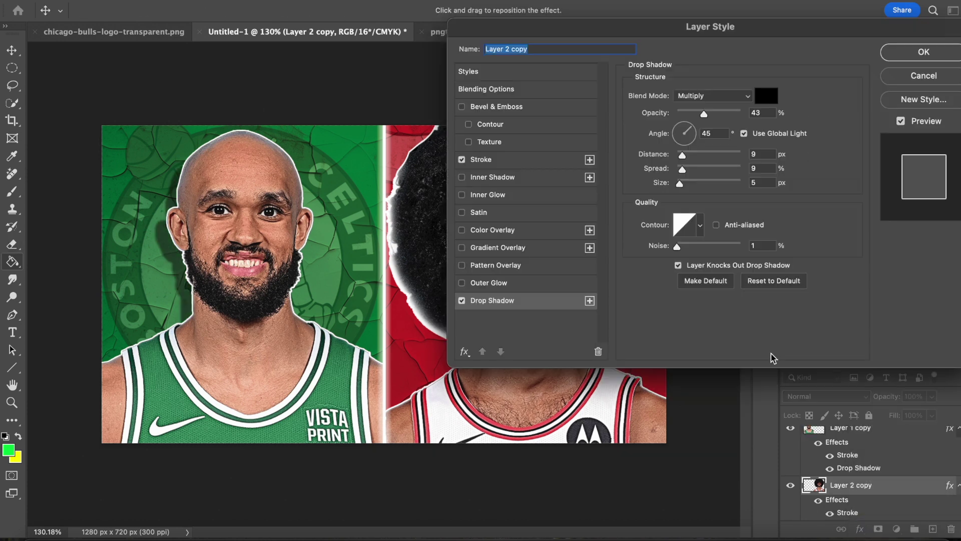
click(736, 118)
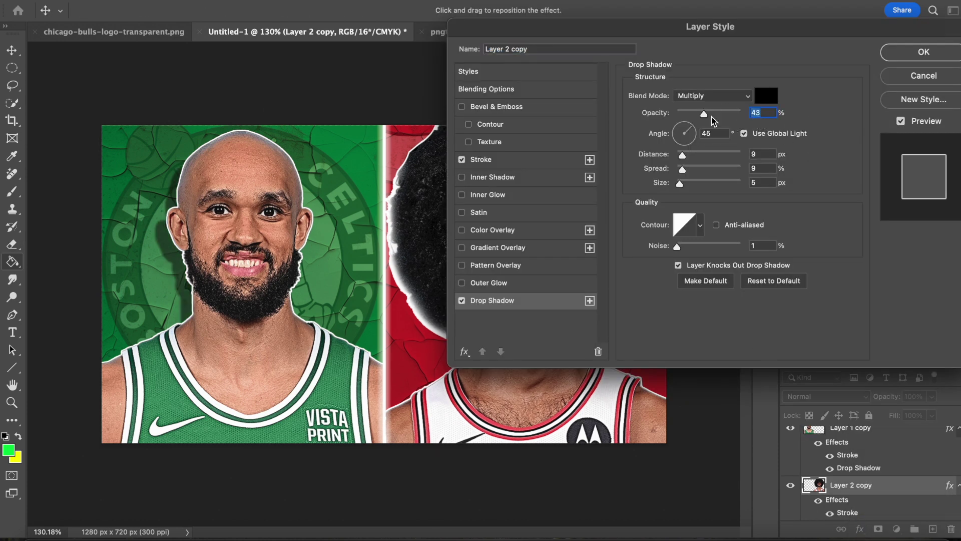
text(40)
key(Return)
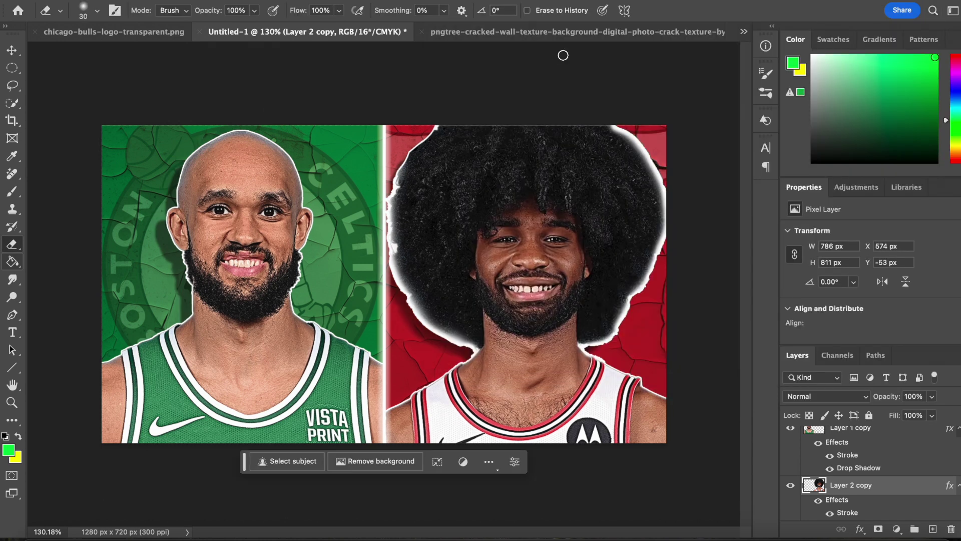
Step: Draw a rectangle about 1287 × 180 px across the full width of the lower canvas as a title banner
click(13, 333)
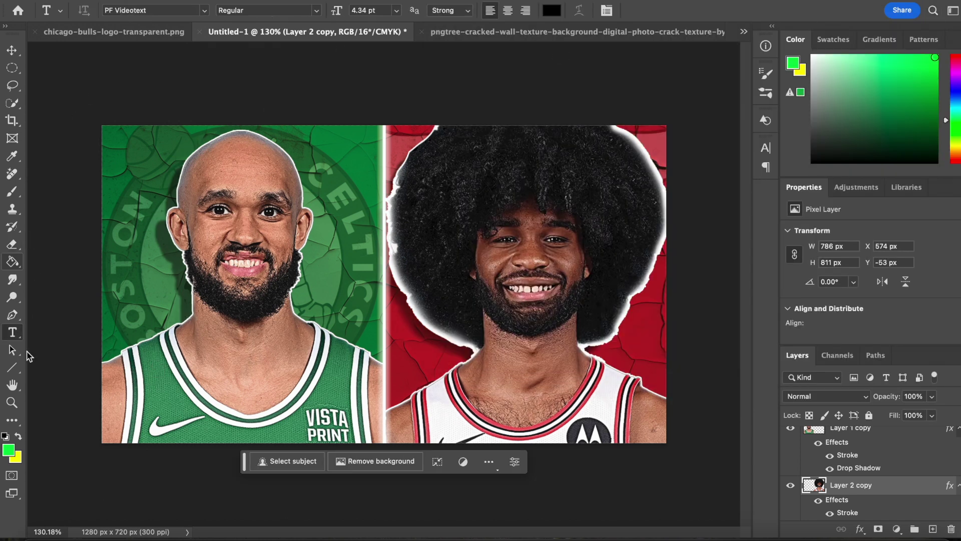
right_click(12, 368)
click(46, 360)
drag(101, 345, 667, 425)
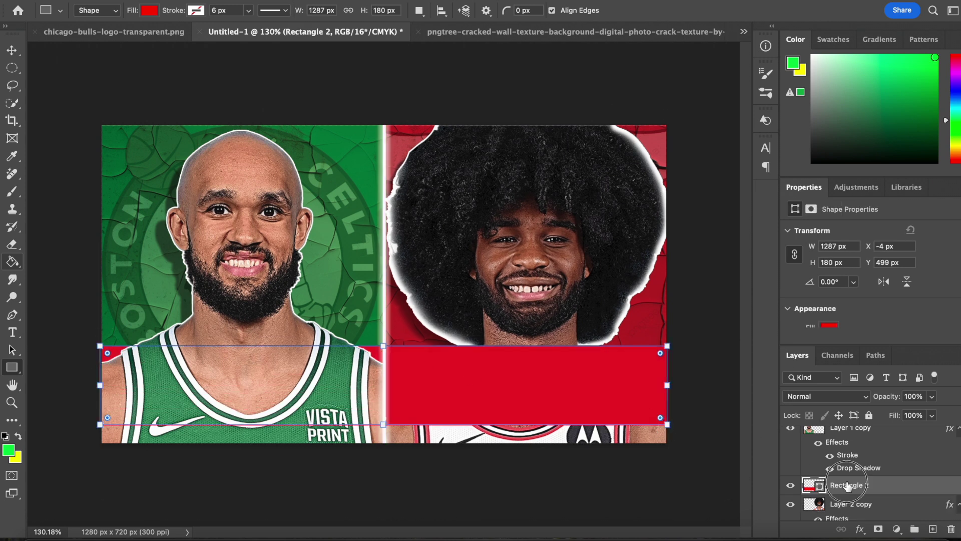
Step: Bring the banner rectangle above both players, with a white fill and its sides trimmed to the 1280 px canvas width
click(829, 325)
click(788, 351)
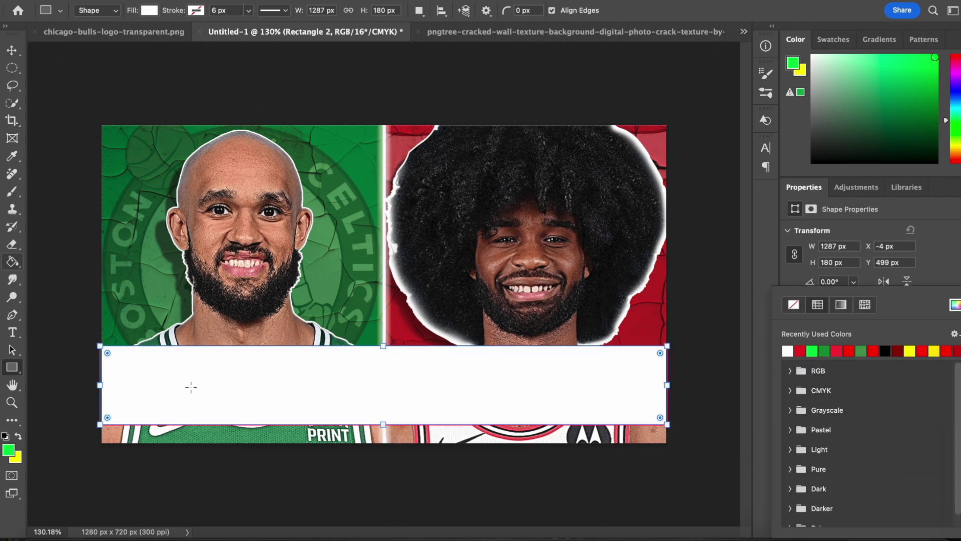
drag(100, 385, 102, 385)
drag(669, 385, 667, 385)
Step: Add a text layer reading "celtics vs bulls post game reaction" in the Barge font
click(12, 332)
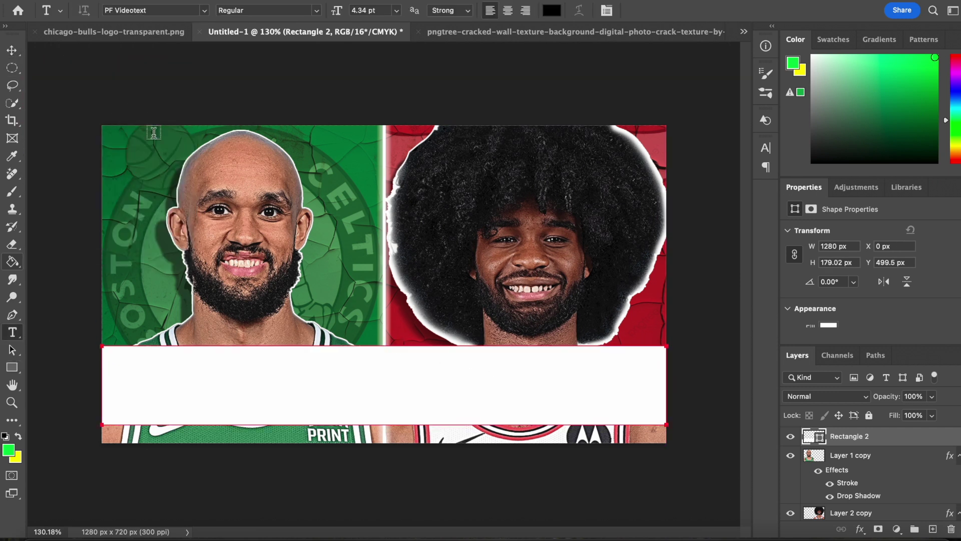
click(166, 100)
click(634, 10)
click(193, 222)
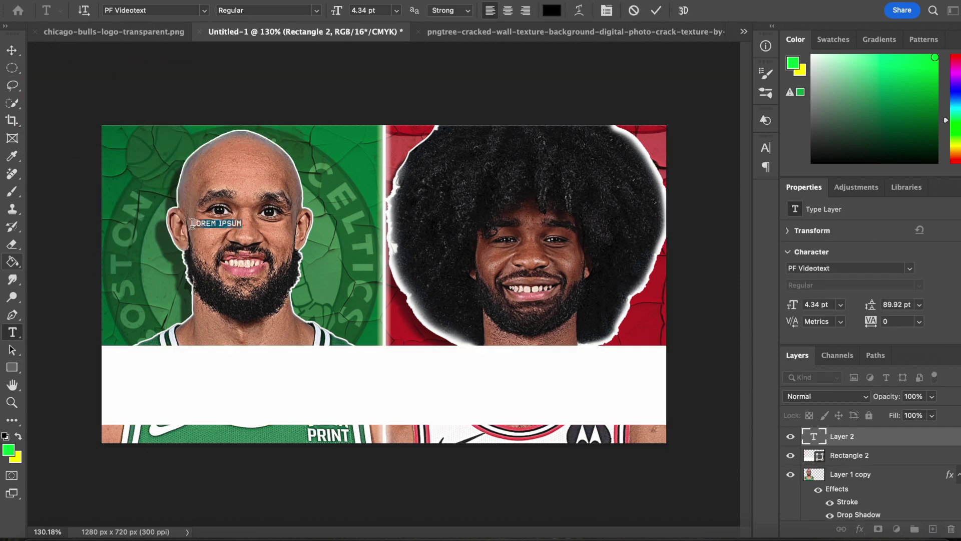
click(186, 261)
click(182, 337)
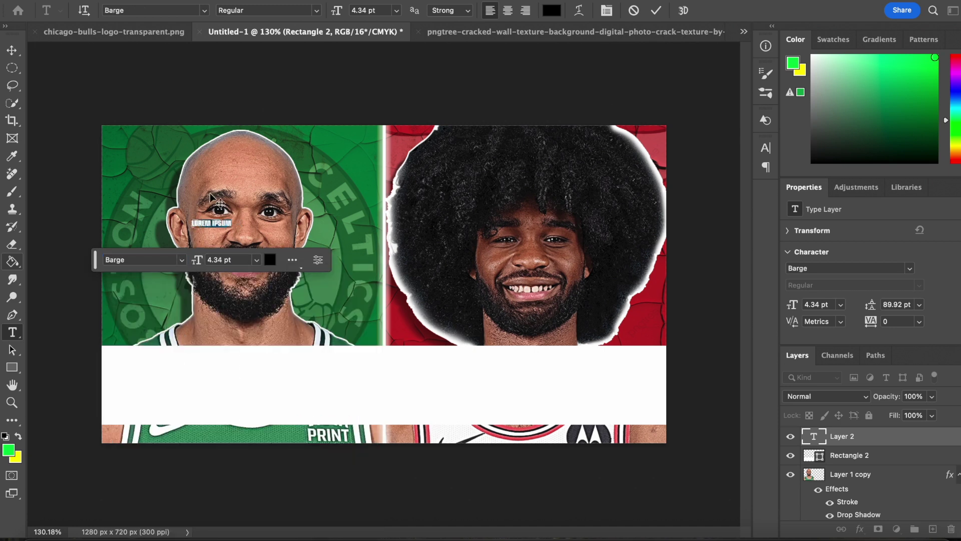
text(CELTICS VS BULLS)
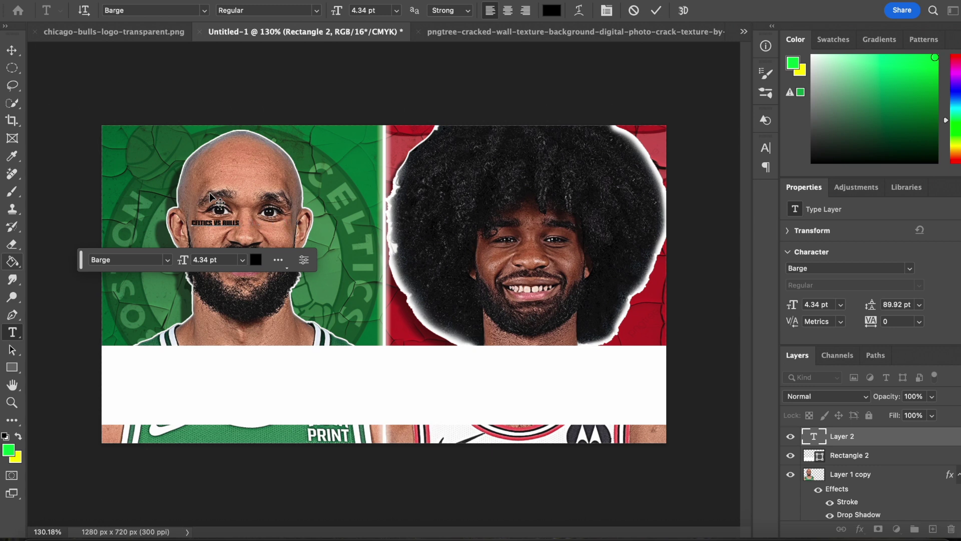
text( PR)
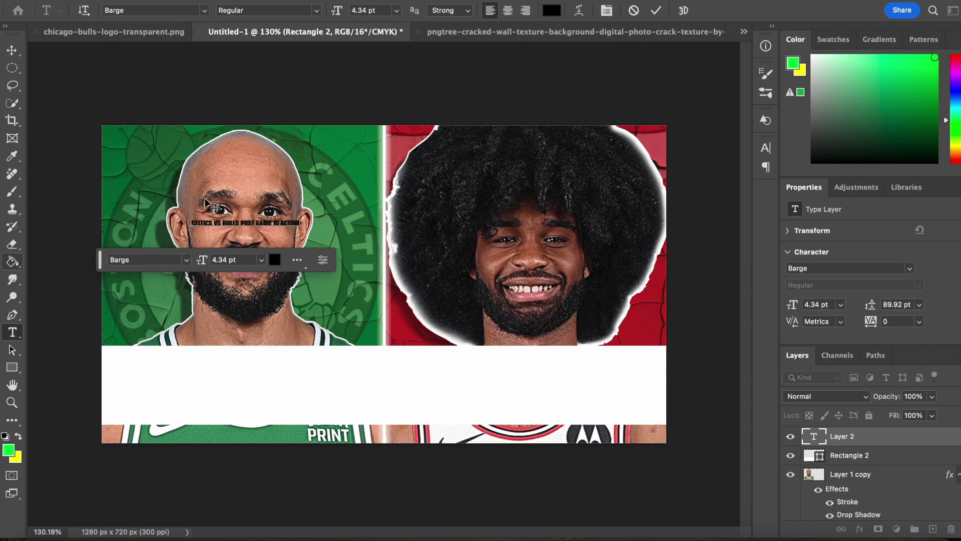
click(655, 10)
Step: Scale the title up to about 21.49 pt and center it on the white banner
key(super+t)
drag(300, 219, 546, 353)
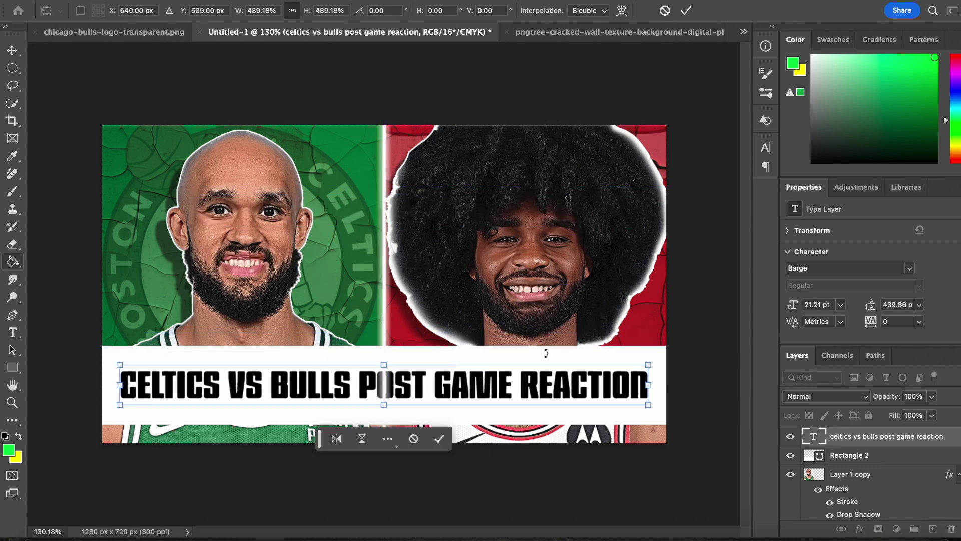
drag(648, 364, 656, 363)
drag(599, 388, 595, 390)
Step: Set the white banner rectangle's opacity to 80%
click(855, 457)
click(913, 396)
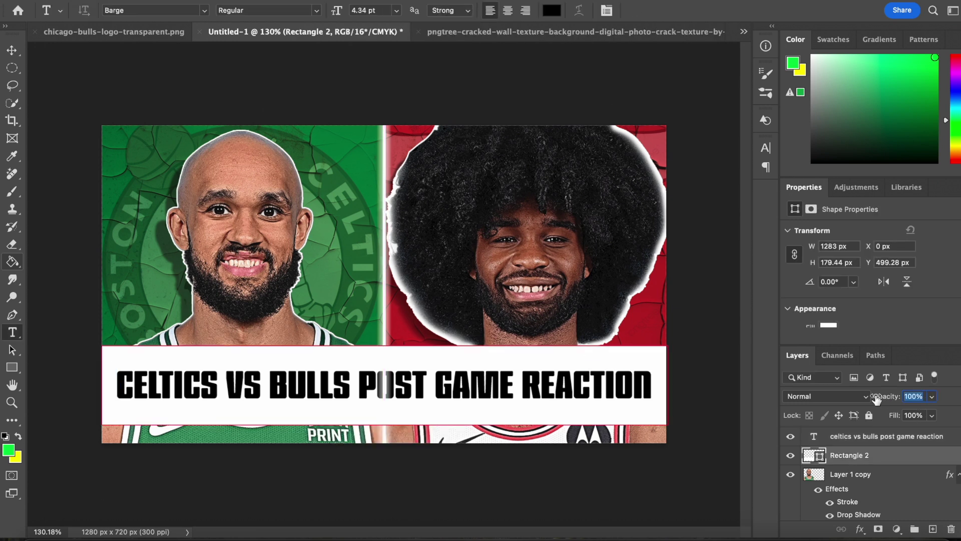
text(80)
Step: Move the glowing divider layer, Line 1, below the banner rectangle in the layer order
scroll(915, 452, up, 3)
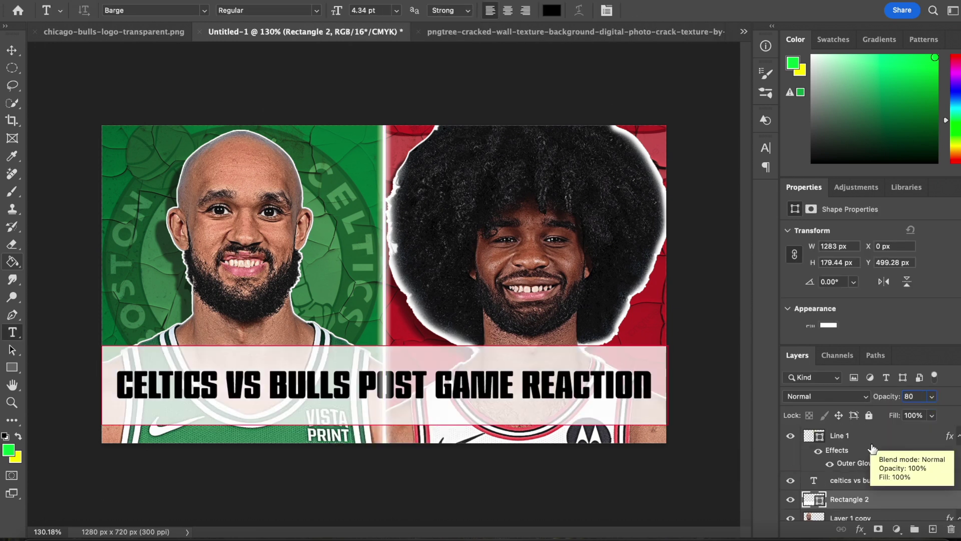
drag(860, 437, 865, 497)
key(v)
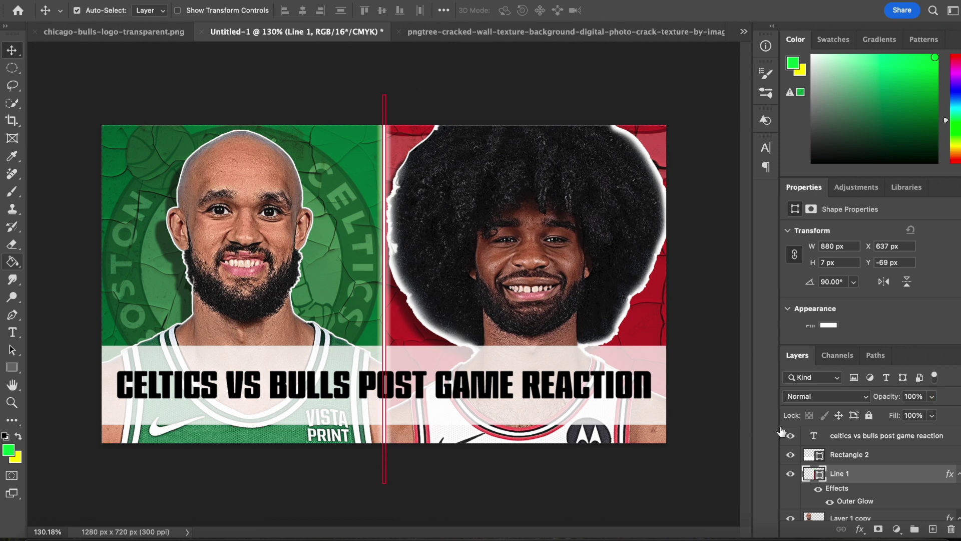
Step: Reduce the banner's height to about 122 px so it fits closely around the title, and accept the transform
click(867, 456)
key(super+t)
drag(384, 346, 384, 355)
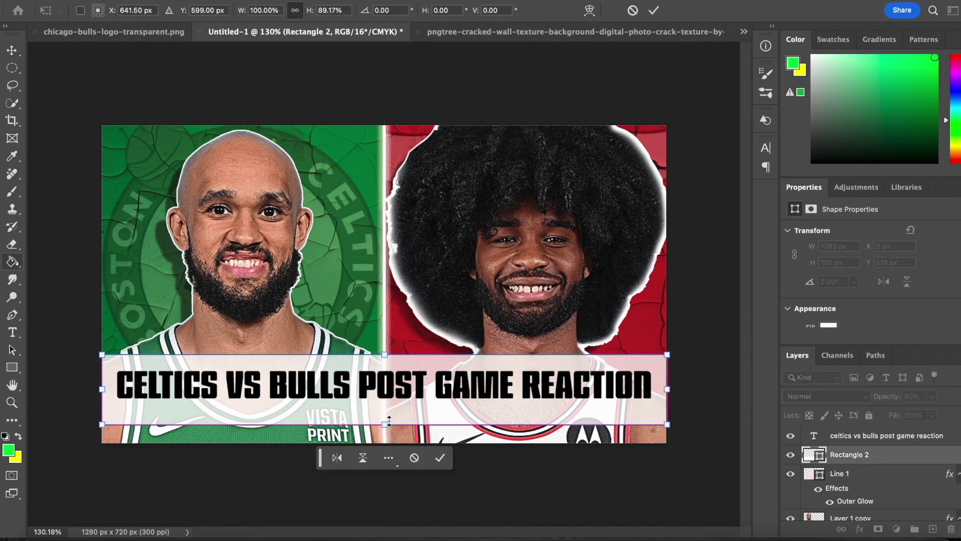
drag(384, 425, 386, 417)
drag(385, 354, 385, 358)
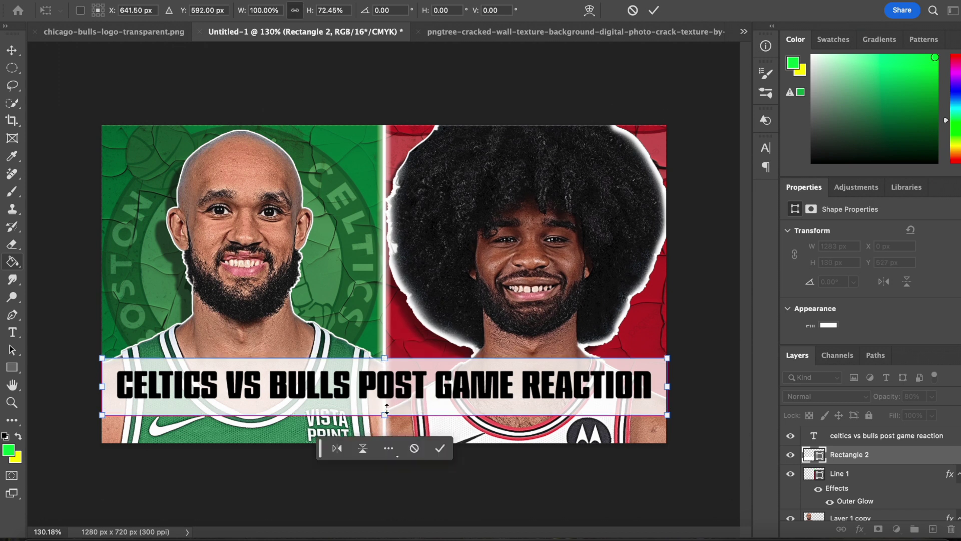
drag(385, 413, 376, 406)
click(440, 444)
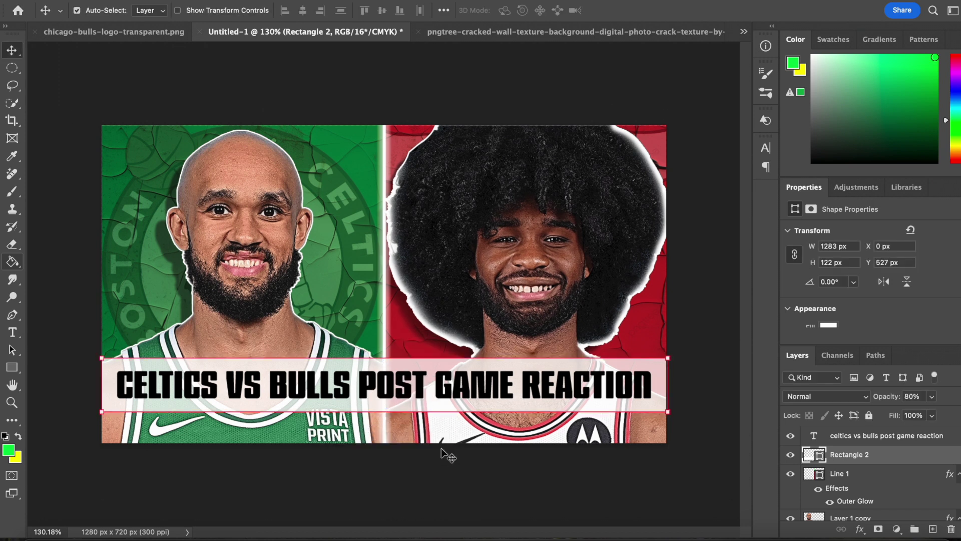
Step: Recolor the word CELTICS in the title dark green
key(t)
drag(216, 384, 120, 386)
click(443, 439)
click(352, 425)
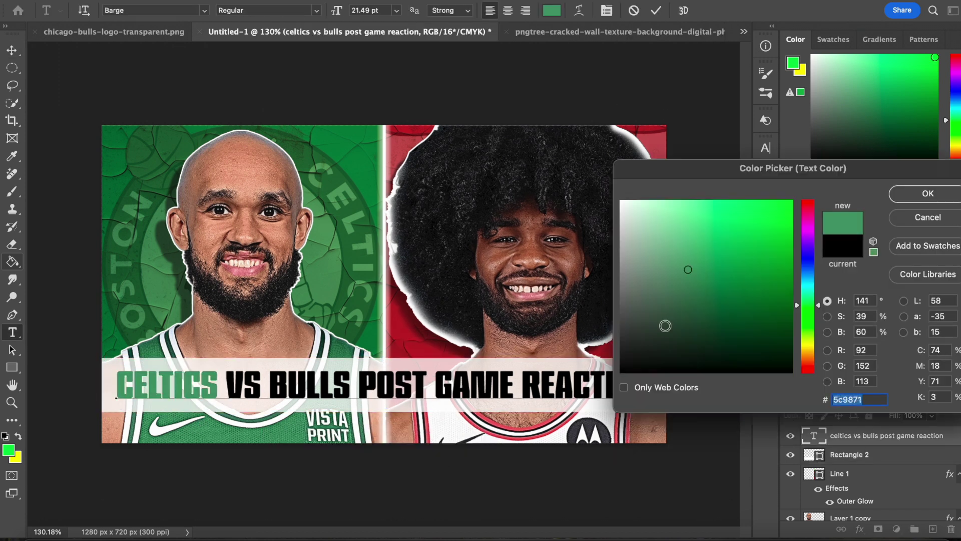
drag(708, 296, 728, 310)
click(937, 201)
Step: Recolor the word BULLS in the title dark red
drag(350, 385, 269, 386)
click(443, 438)
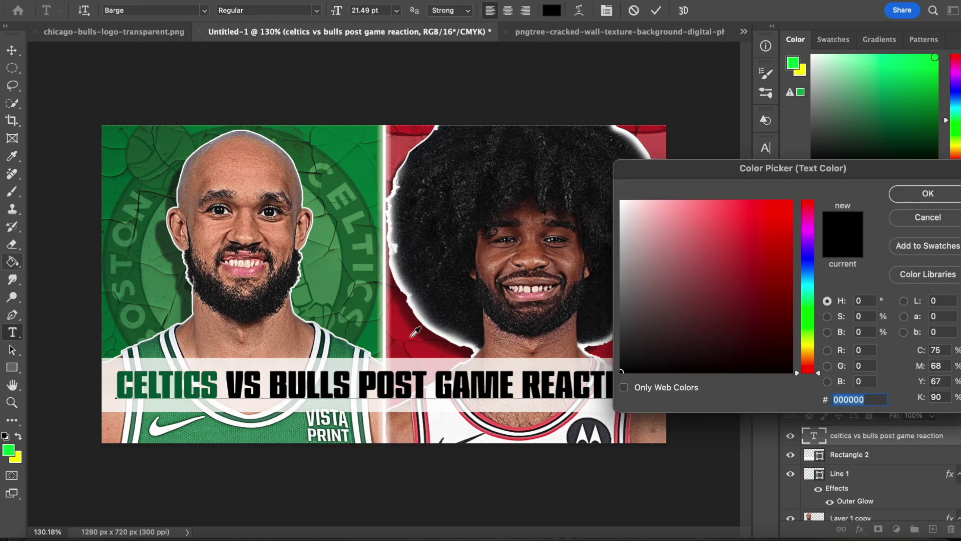
click(761, 253)
click(784, 280)
click(928, 193)
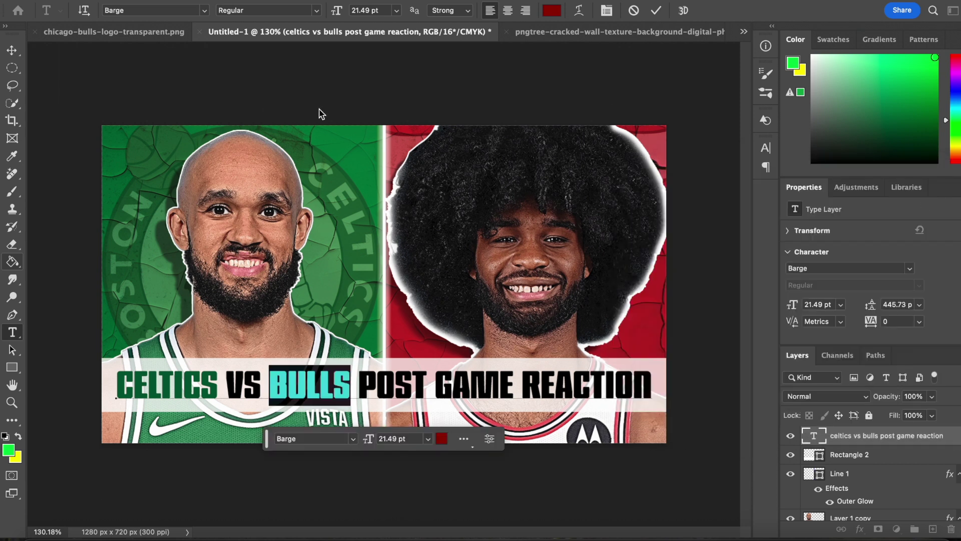
Step: Finish the text edit and add a 4 px white outside stroke to the title text layer
click(18, 54)
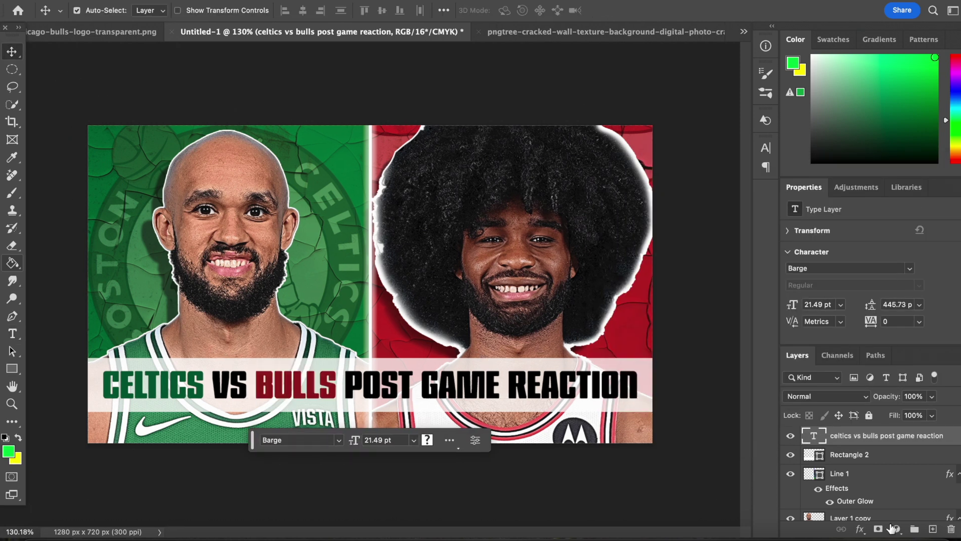
click(860, 529)
click(874, 451)
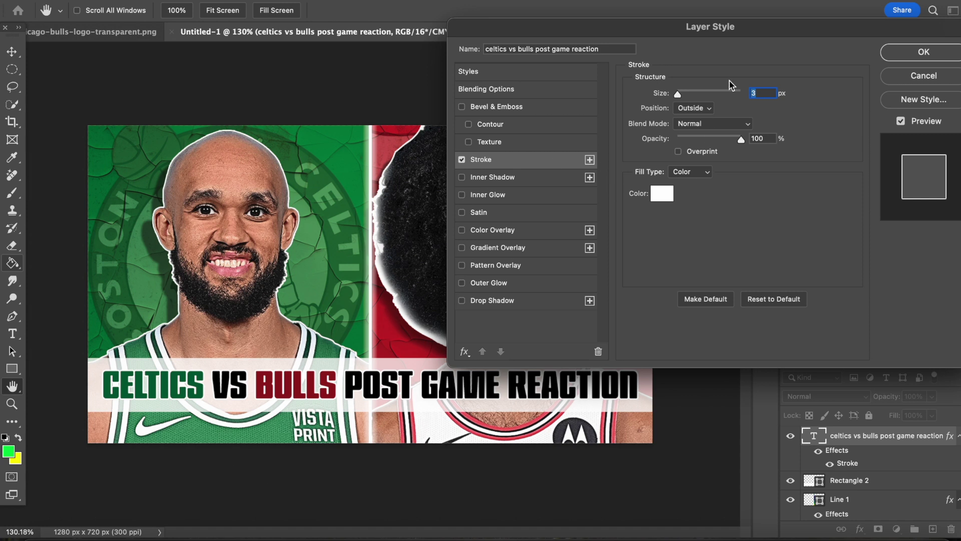
Step: Add a black Multiply drop shadow to the title with a distance of about 17 px and increased opacity, and accept the layer style
click(461, 301)
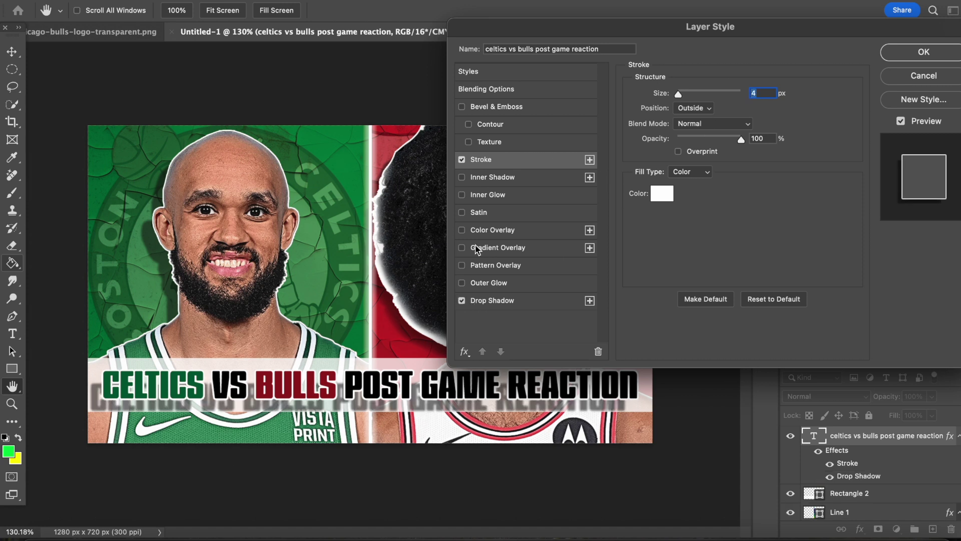
click(502, 305)
drag(699, 156, 687, 155)
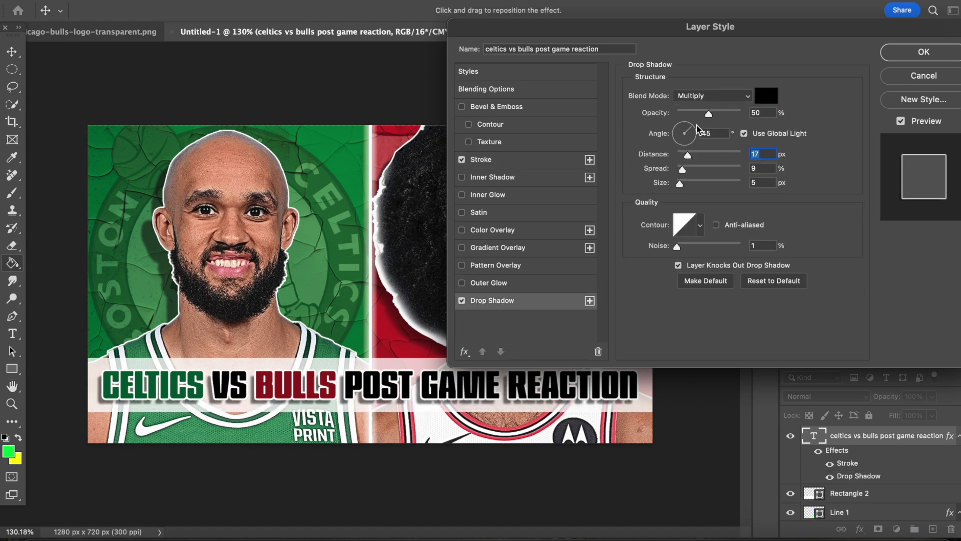
drag(708, 114, 729, 113)
click(924, 52)
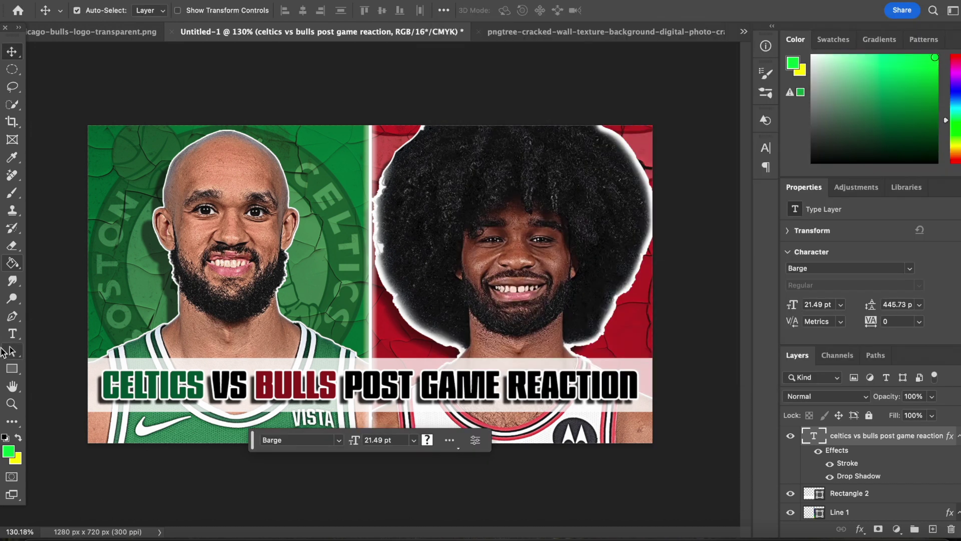
Step: Draw a curved arrow custom shape about 172 × 214 px between the two players' heads
click(12, 369)
click(57, 431)
drag(378, 252, 302, 159)
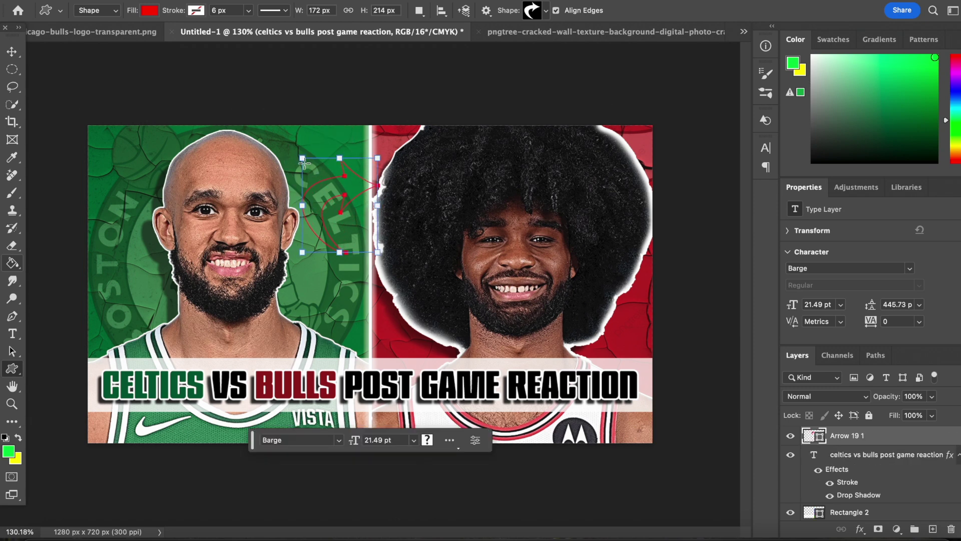
Step: Give the curved arrow a yellow fill and a 6 px black stroke
click(150, 11)
click(234, 82)
click(17, 10)
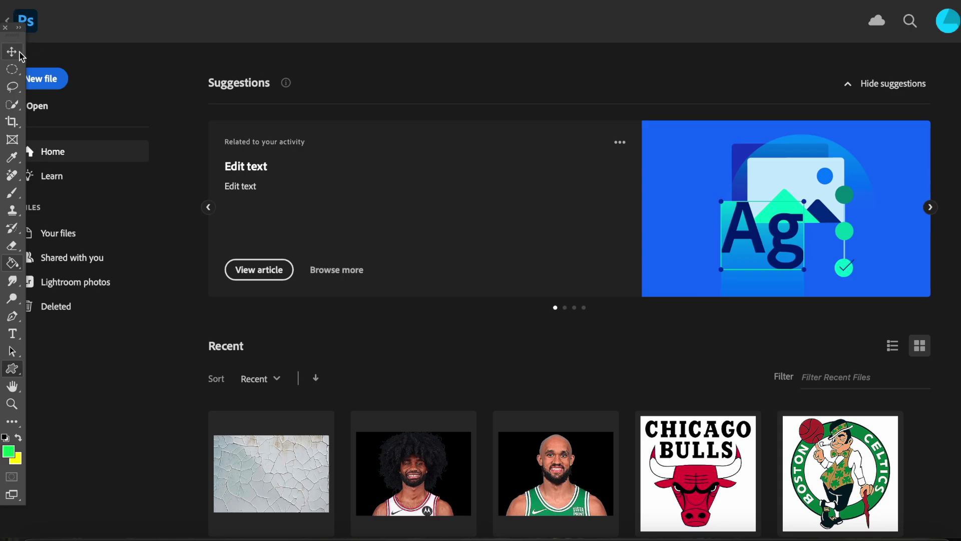
click(7, 23)
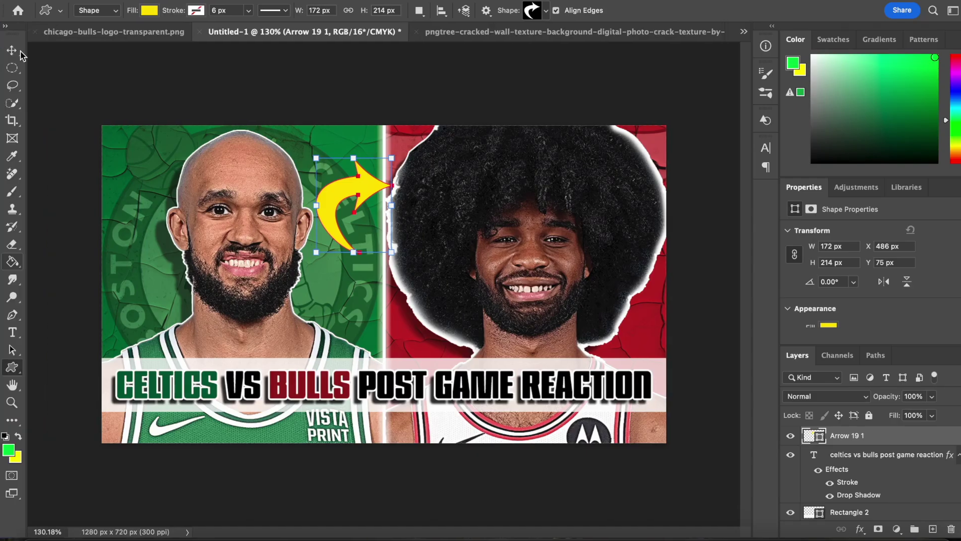
click(196, 11)
click(245, 82)
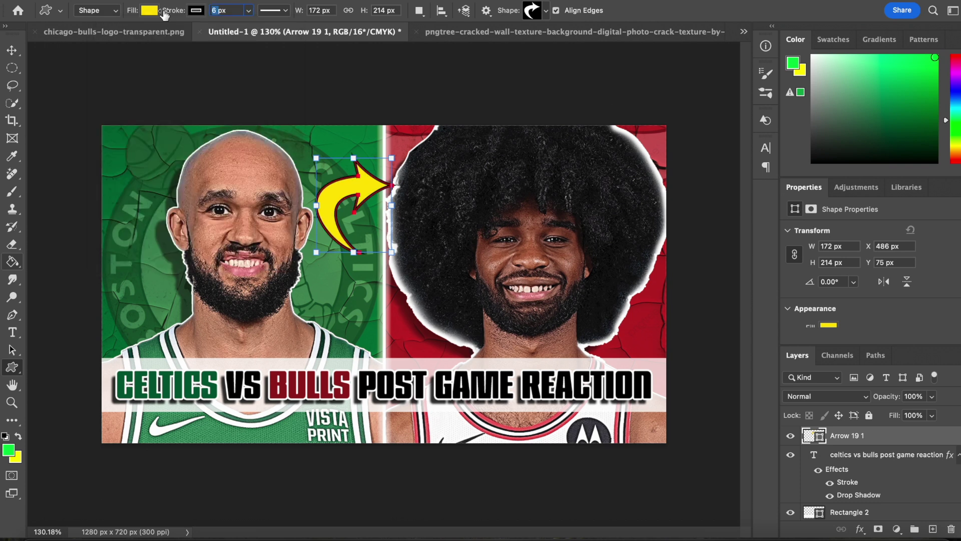
Step: Flip the arrow horizontally, tilt it counterclockwise toward the Celtics player across the divider, and accept the transform
key(v)
key(ctrl+t)
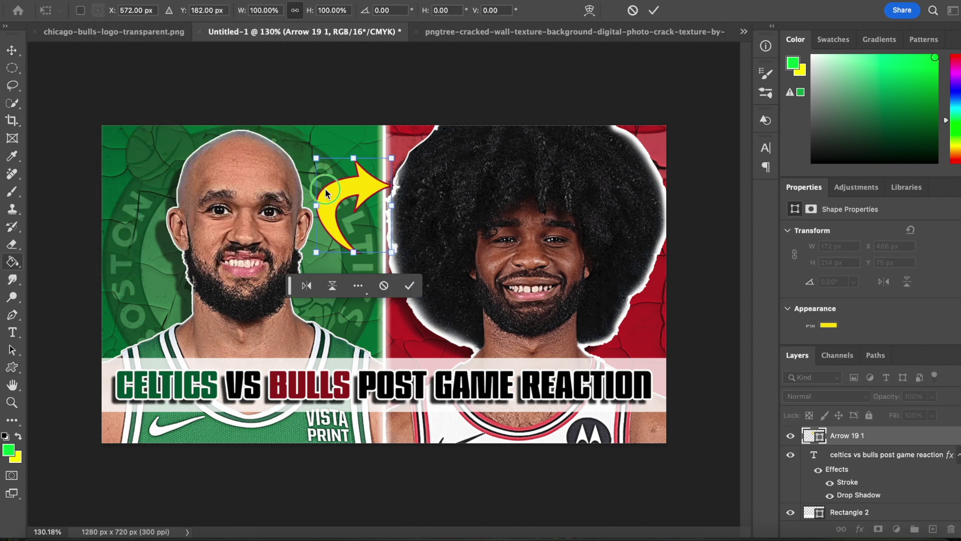
right_click(322, 188)
click(343, 500)
drag(314, 151, 412, 236)
click(654, 10)
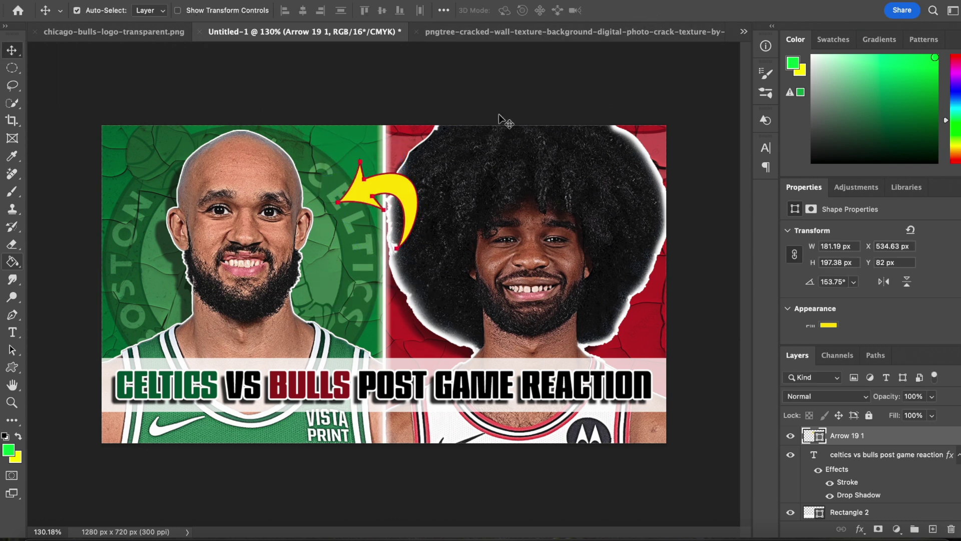
Step: Move the arrow higher, rotate it further to about 138°, accept the transform and deselect the layer
click(365, 187)
key(super+t)
drag(336, 160, 317, 140)
drag(309, 135, 296, 153)
drag(334, 259, 343, 243)
drag(382, 141, 384, 141)
click(654, 10)
super+click(458, 75)
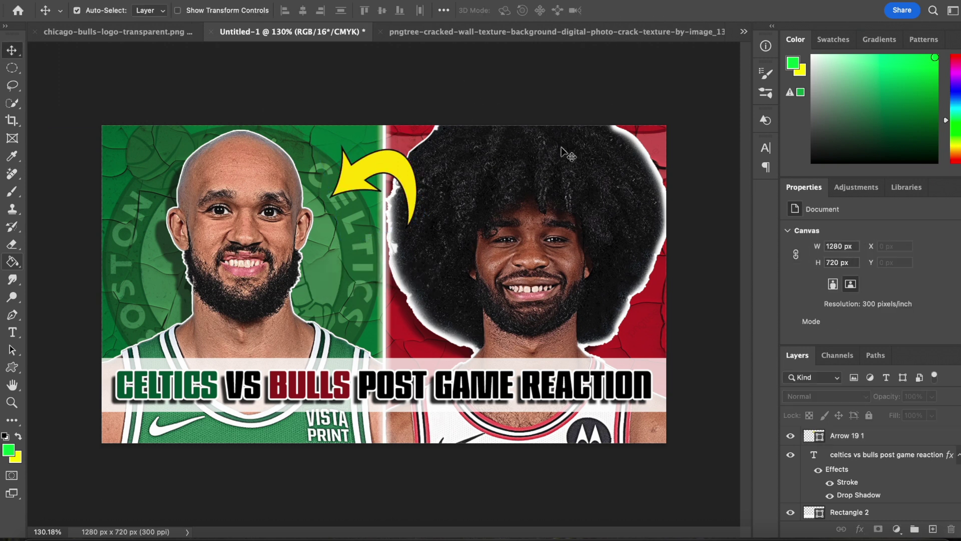
Step: Select the arrow layer and open the list of layer effects for it
click(851, 435)
click(859, 529)
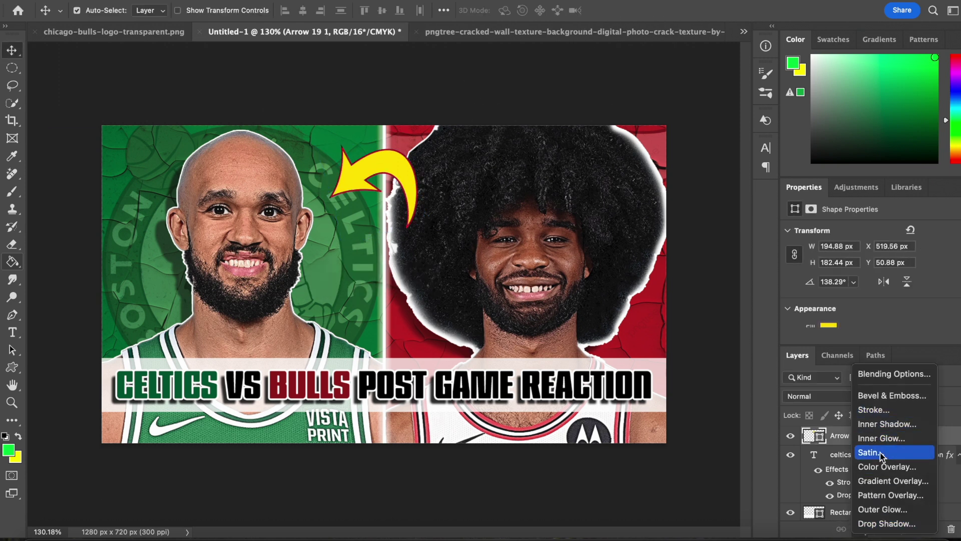